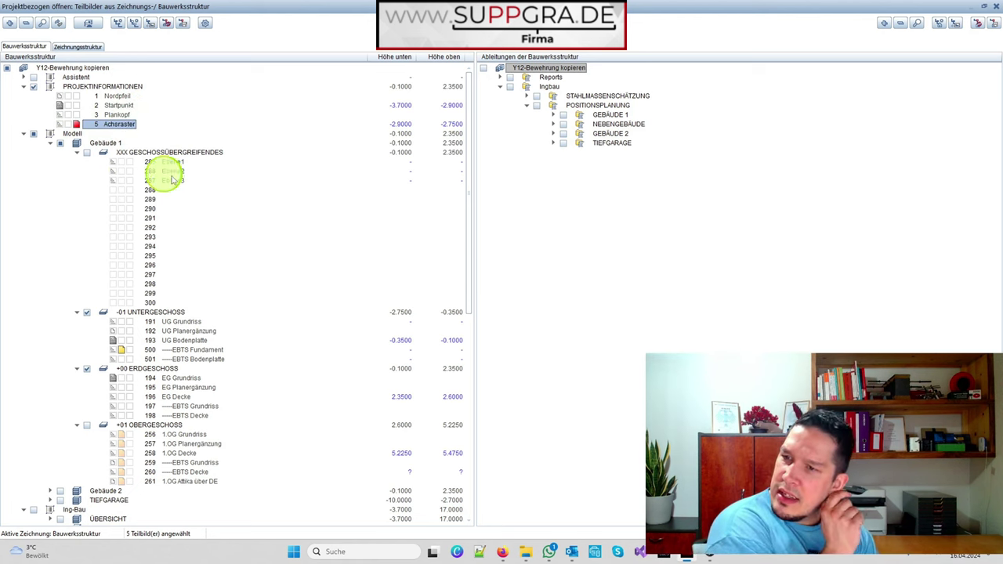
- Collapse the XXX GESCHOSSÜBERGREIFENDES level, set drawing file 500 EBTS Fundament to passive reference status and close the project structure
left_click(77, 154)
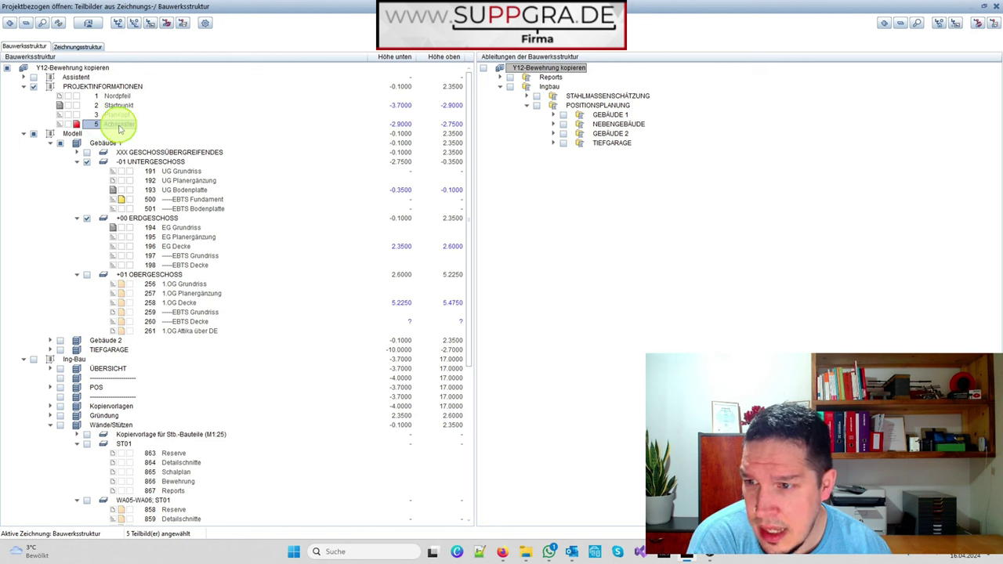
left_click(114, 199)
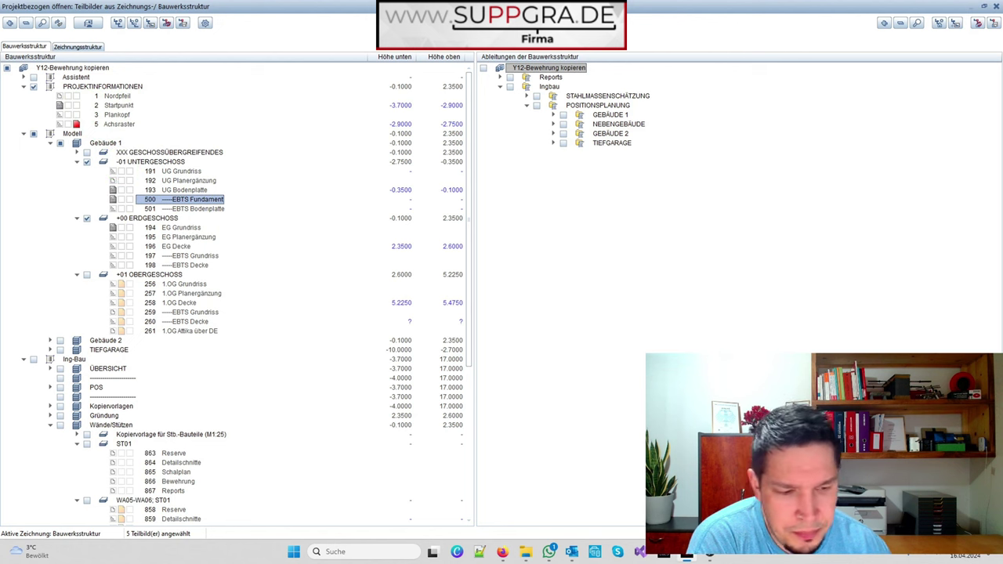
key("Escape")
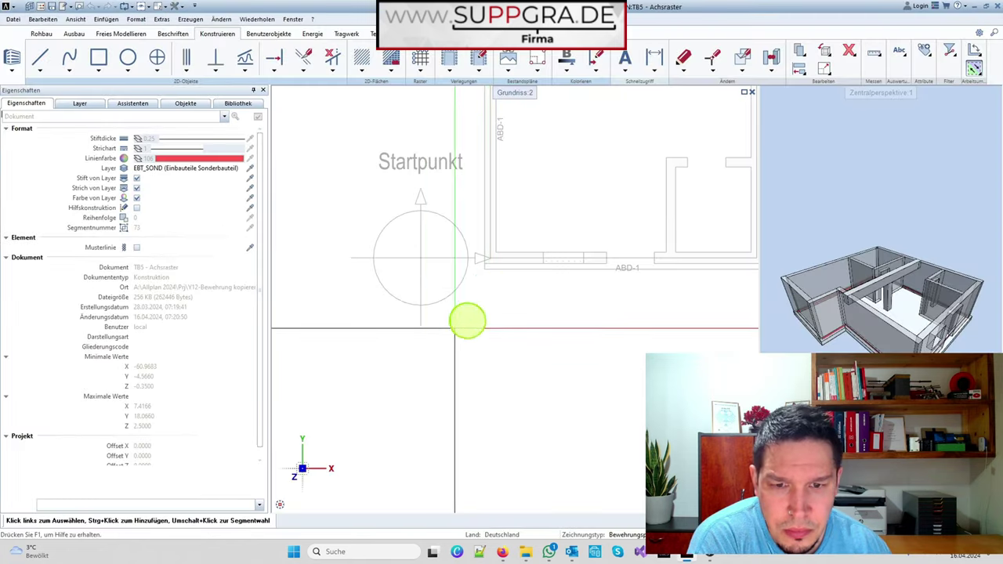
- Examine the existing axis grid in the plan and its position relative to the building in the perspective view
scroll(587, 307, "down", 5)
scroll(620, 304, "down", 3)
scroll(407, 294, "up", 5)
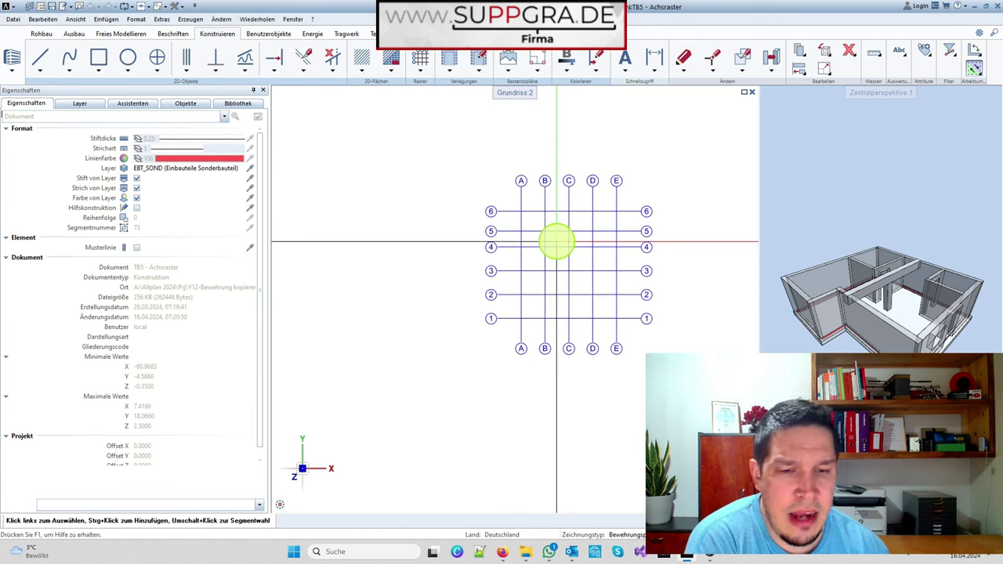
scroll(925, 295, "down", 5)
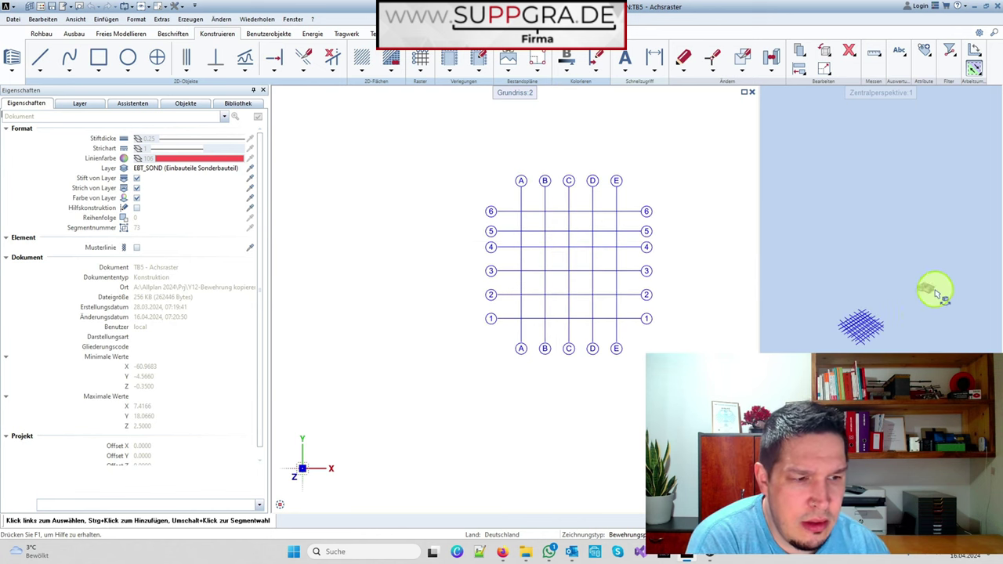
scroll(858, 345, "up", 4)
scroll(863, 327, "down", 4)
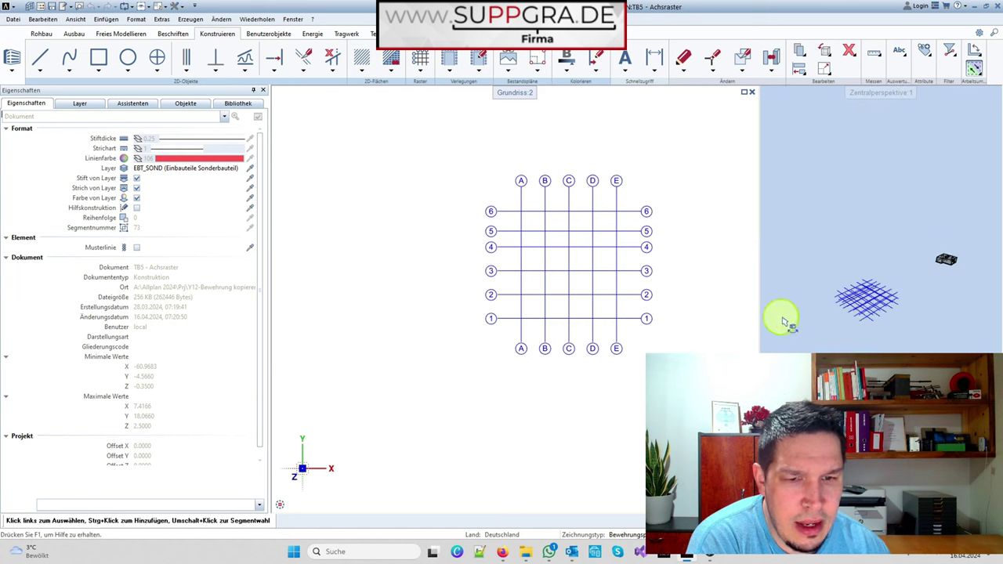
scroll(797, 332, "down", 4)
scroll(851, 288, "up", 3)
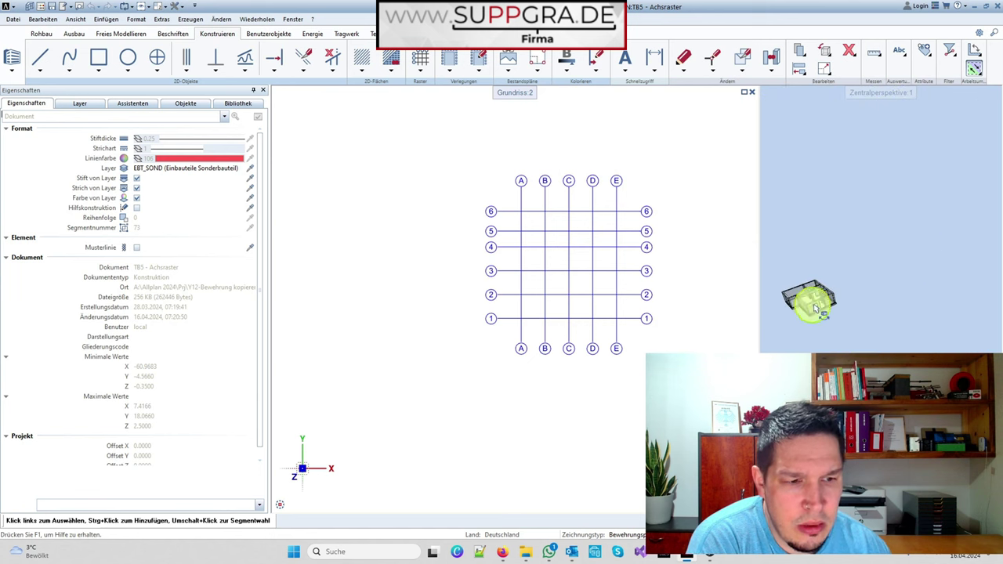
right_click(618, 276)
right_click(619, 276)
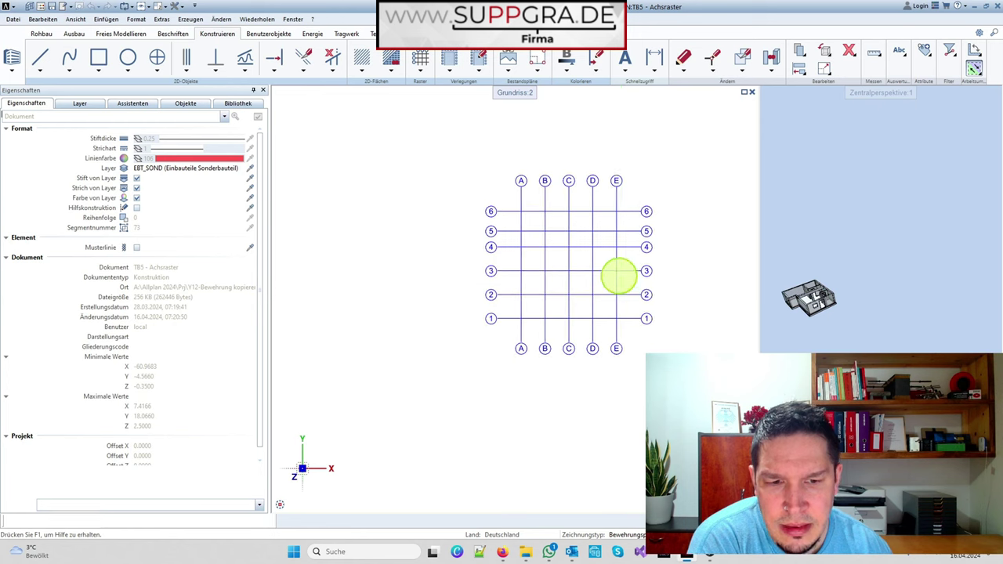
scroll(392, 299, "down", 3)
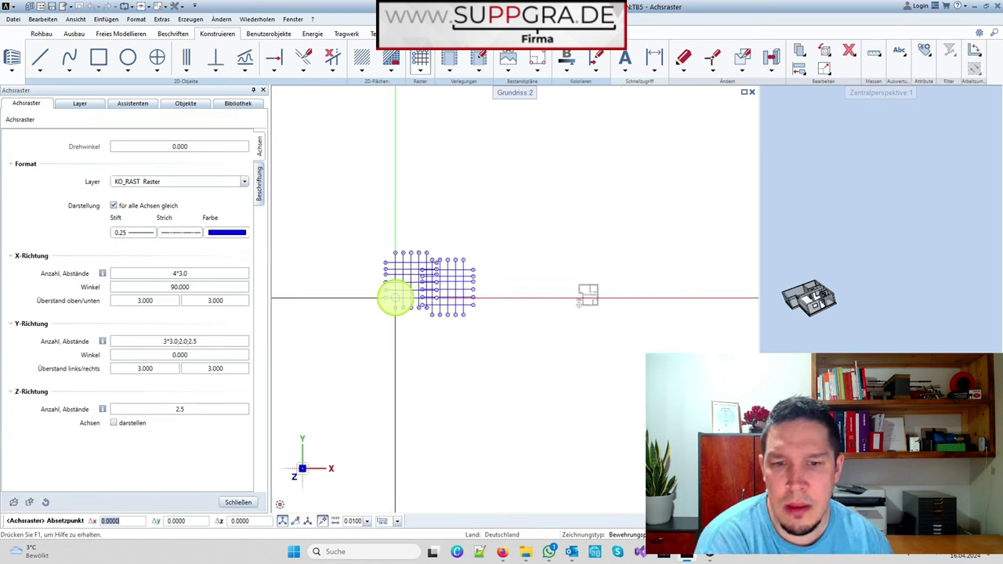
scroll(520, 301, "up", 2)
key("Escape")
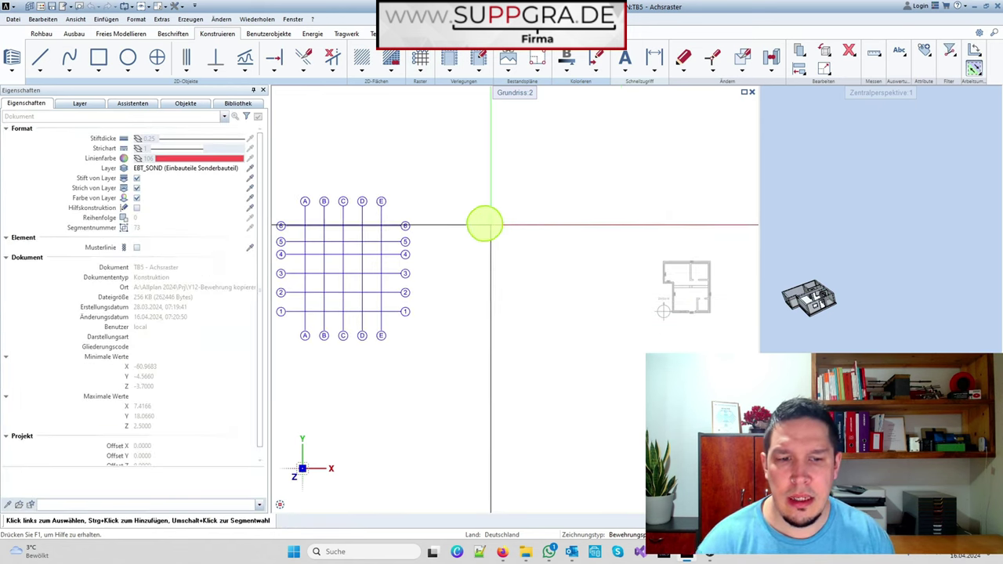
scroll(484, 222, "down", 2)
scroll(589, 274, "up", 5)
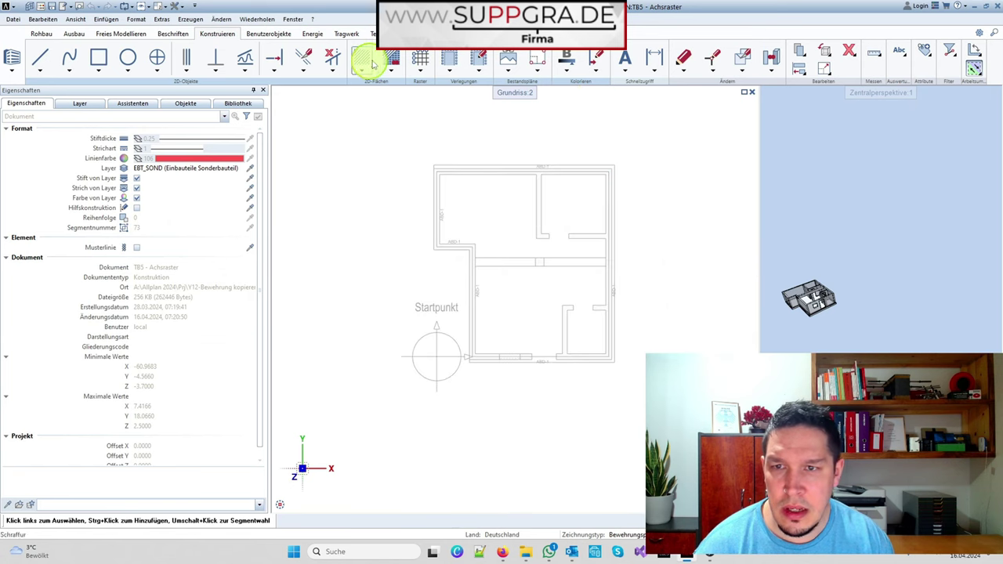
left_click(420, 59)
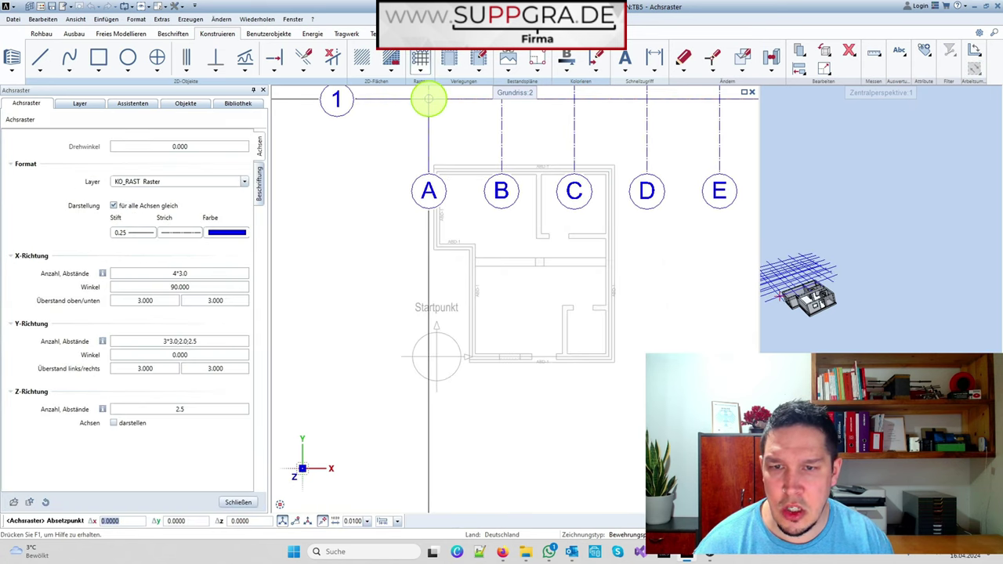
key("Escape")
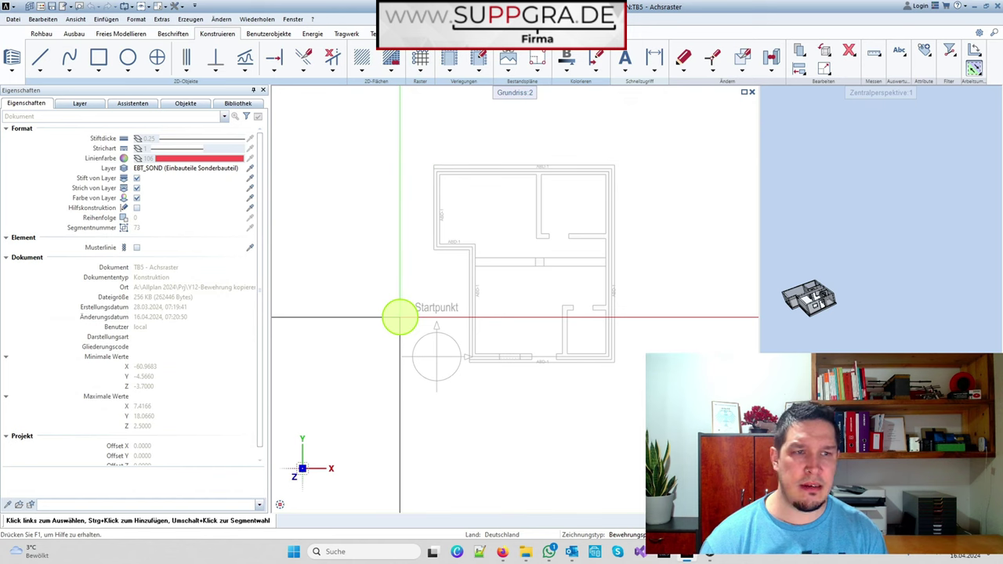
- Search the commands for "achsraster", reveal the Achsraster tool's location, and start it from the result
left_click(992, 35)
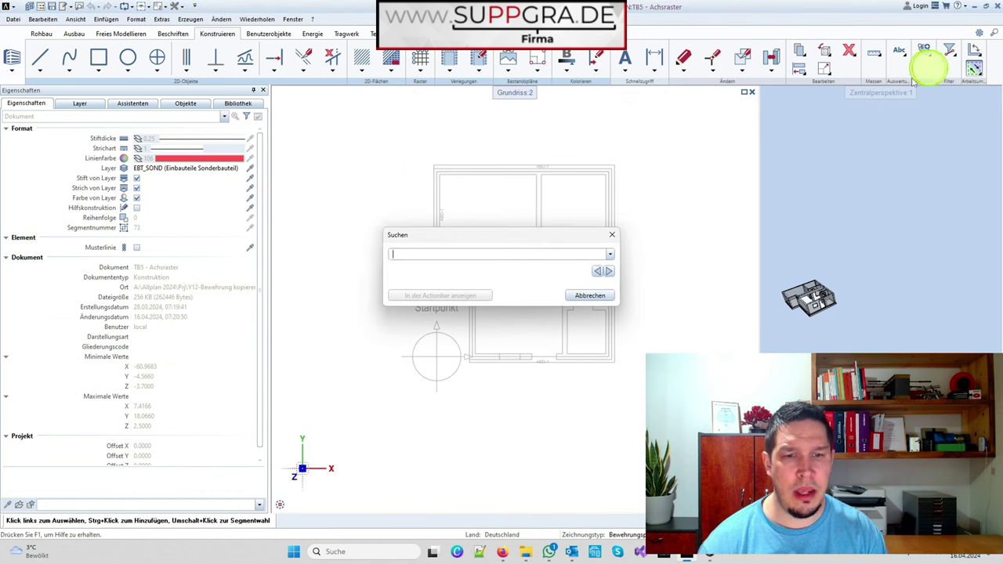
type("achsras")
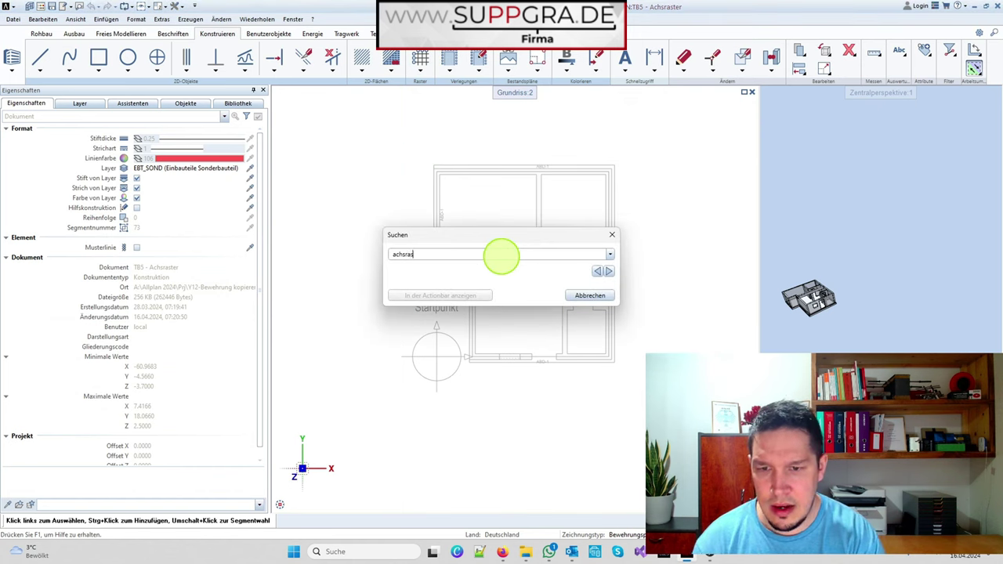
type("ter")
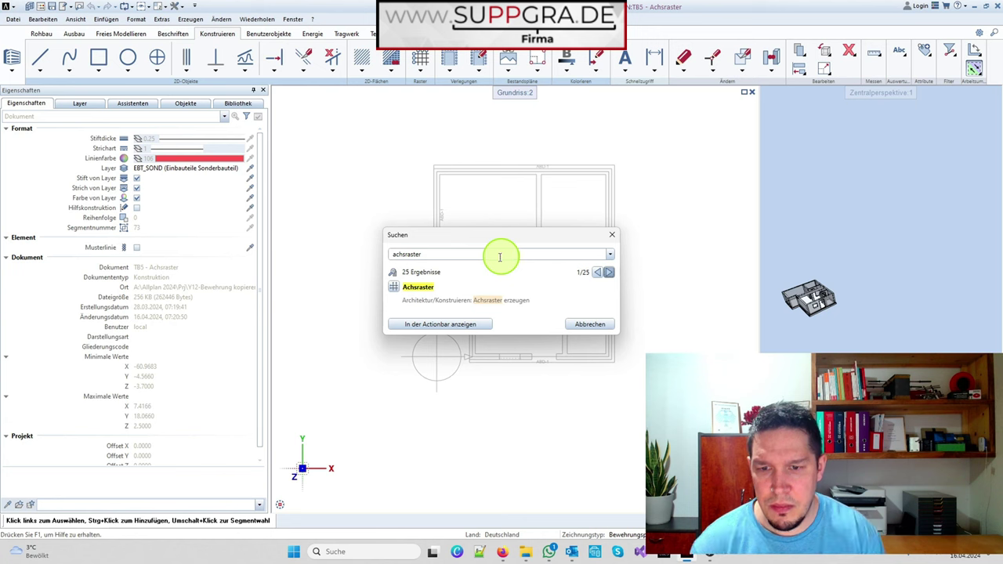
left_click(423, 325)
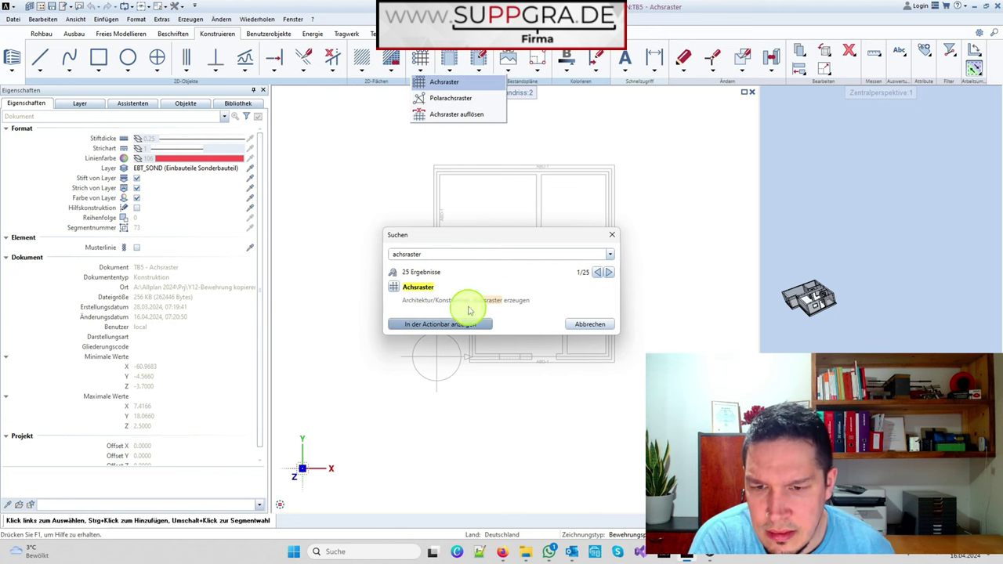
left_click(395, 288)
left_click(612, 234)
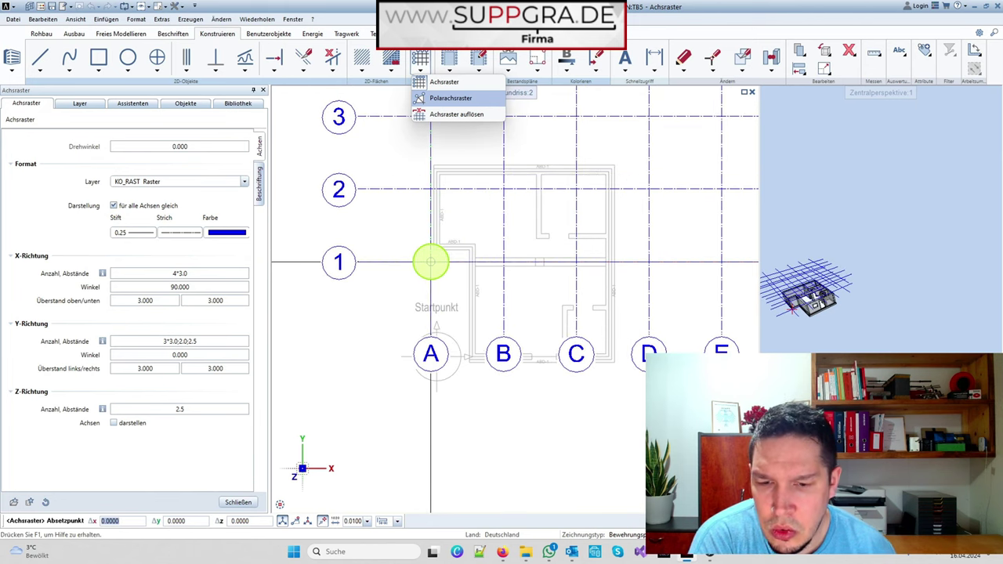
- Place the axis grid at the midpoint between the inner and outer corners of the exterior walls beside the Startpunkt symbol
scroll(431, 262, "up", 3)
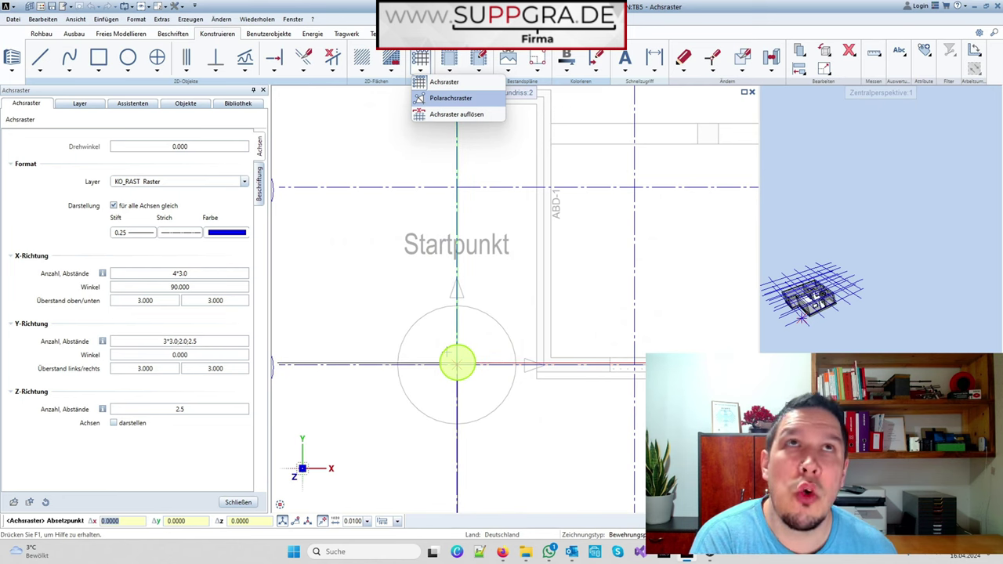
scroll(457, 362, "down", 3)
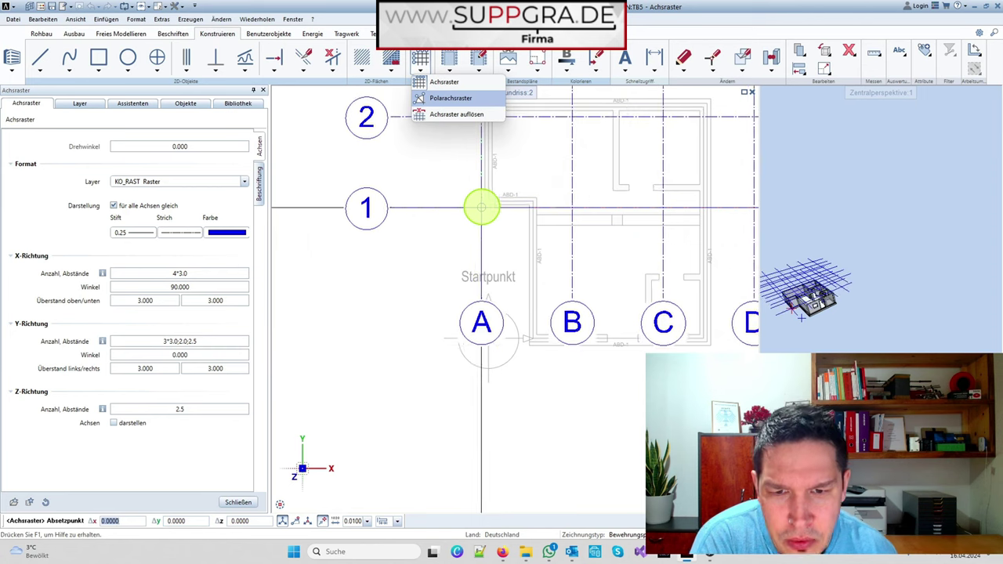
scroll(502, 335, "up", 3)
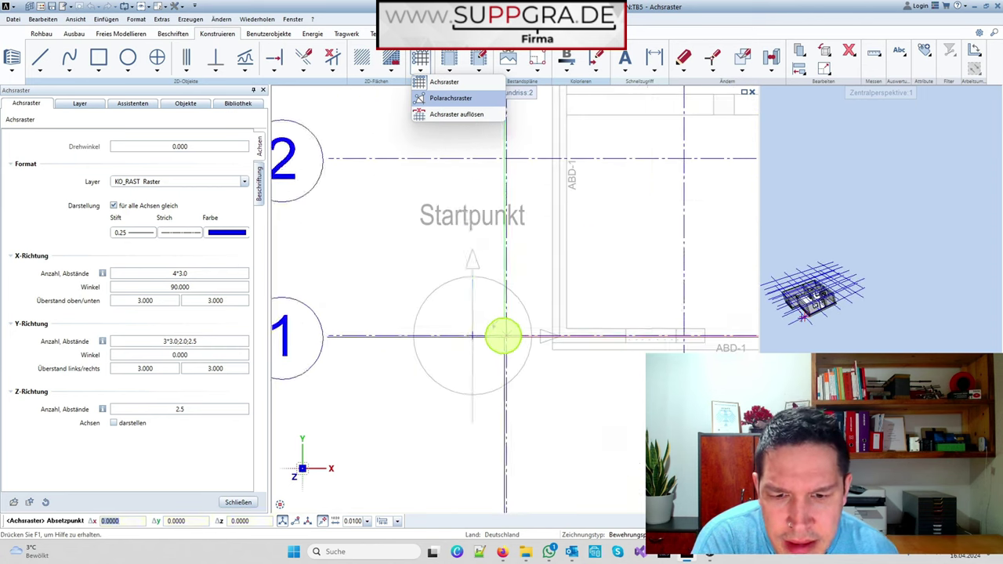
scroll(503, 336, "up", 4)
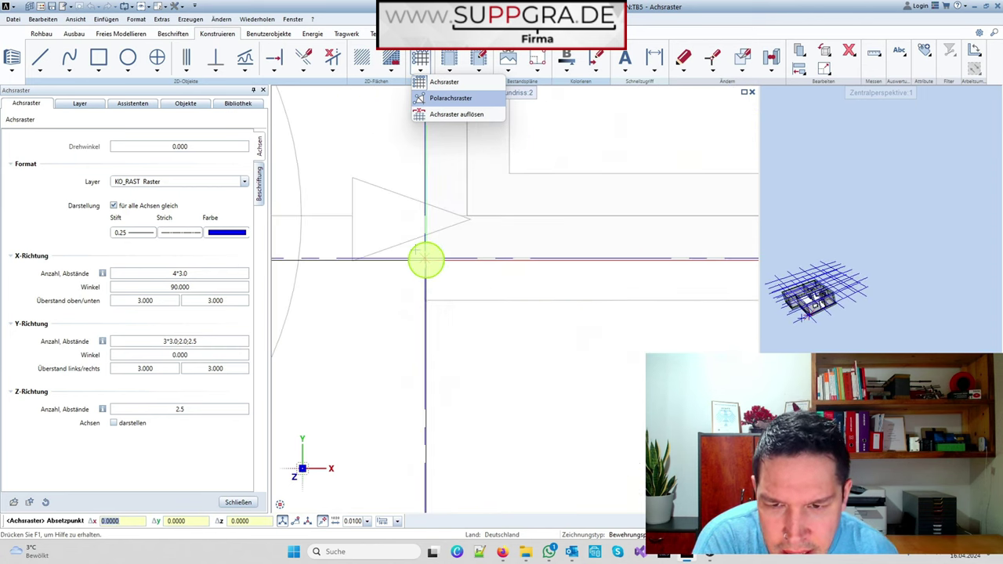
scroll(426, 260, "down", 5)
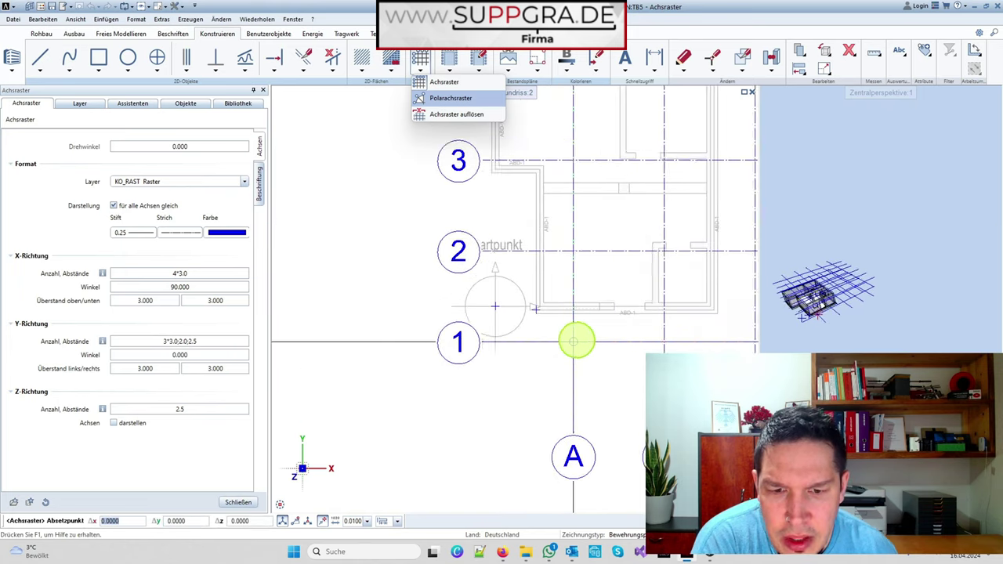
scroll(565, 321, "up", 3)
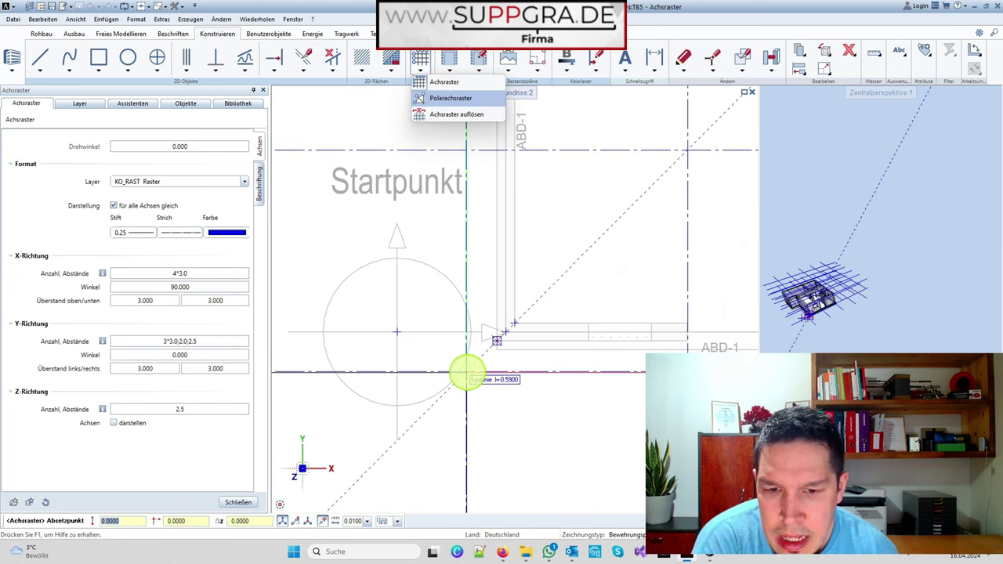
scroll(538, 214, "down", 3)
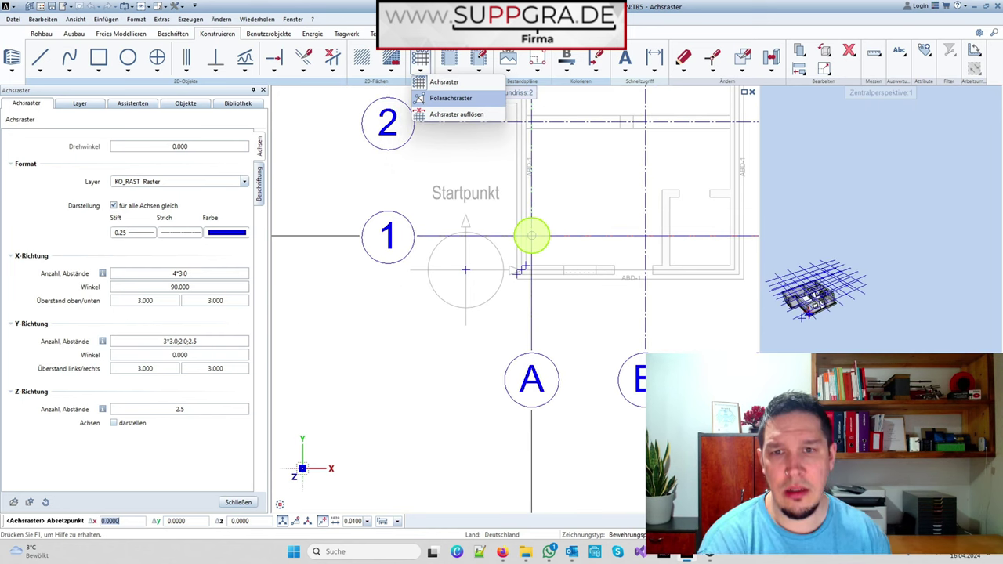
scroll(510, 258, "up", 3)
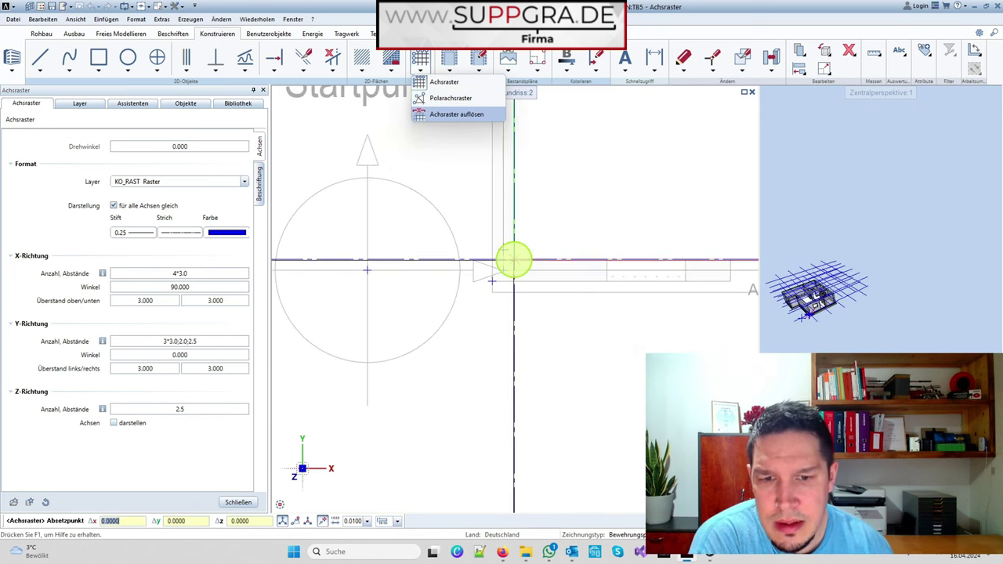
right_click(513, 261)
left_click(533, 337)
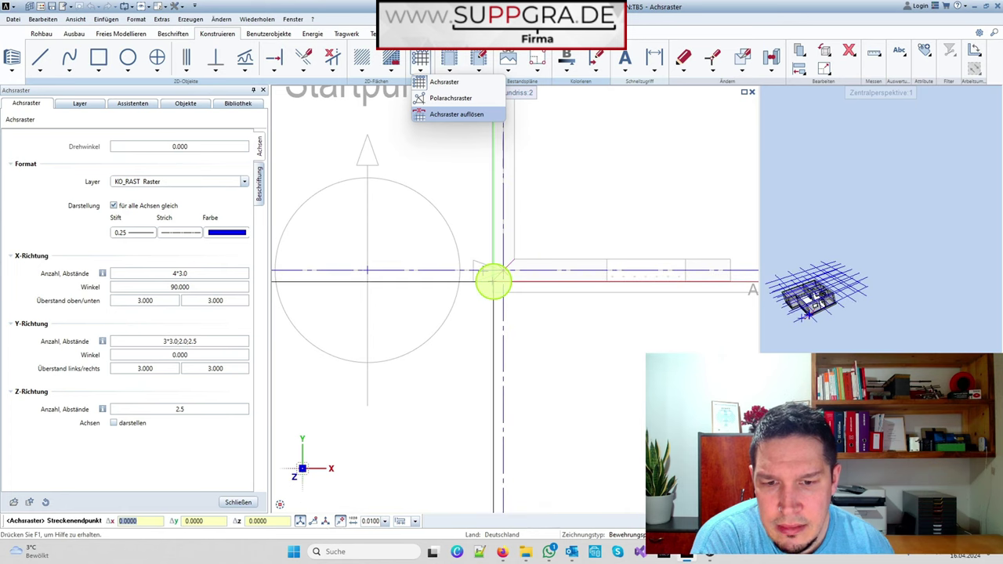
left_click(493, 280)
- Examine how the placed axis grid lines up with the floor plan and compare it with the older grid farther away
scroll(496, 321, "down", 3)
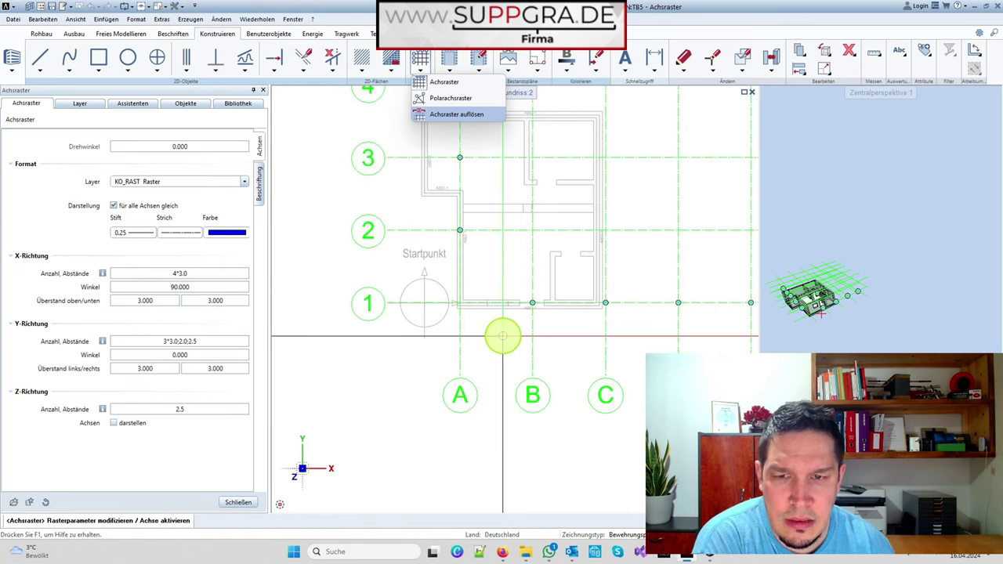
scroll(502, 336, "down", 3)
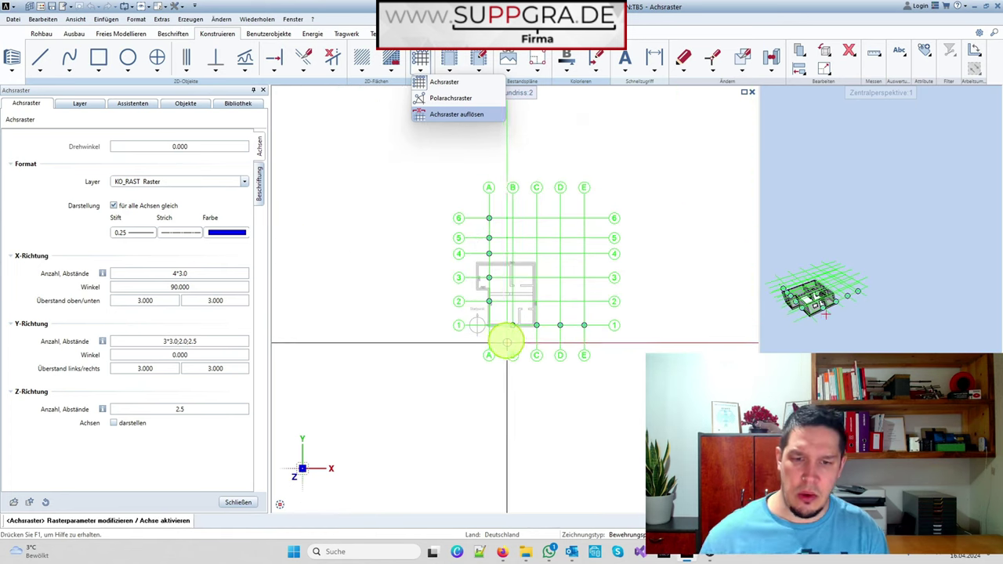
scroll(505, 342, "up", 3)
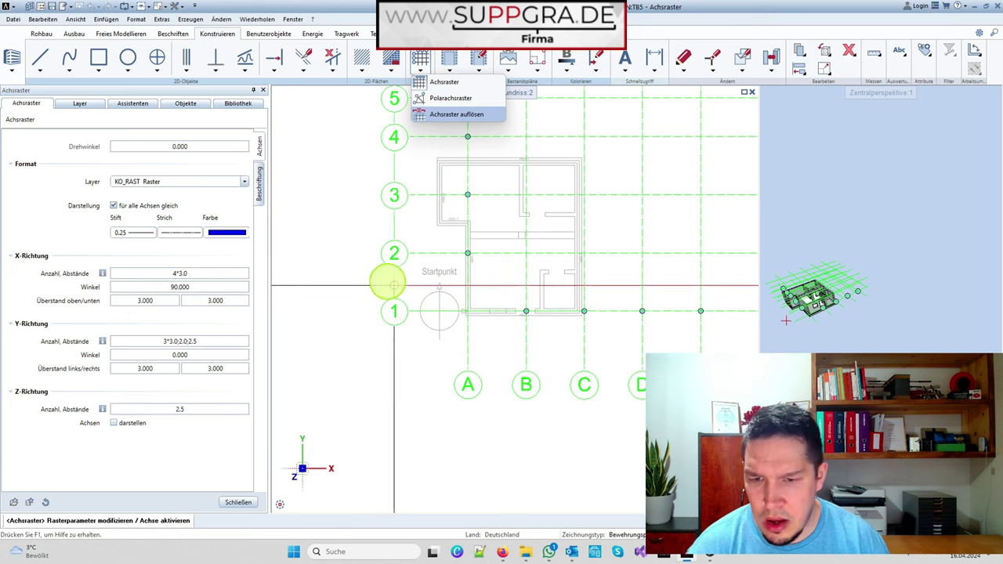
scroll(609, 328, "down", 6)
scroll(628, 316, "up", 5)
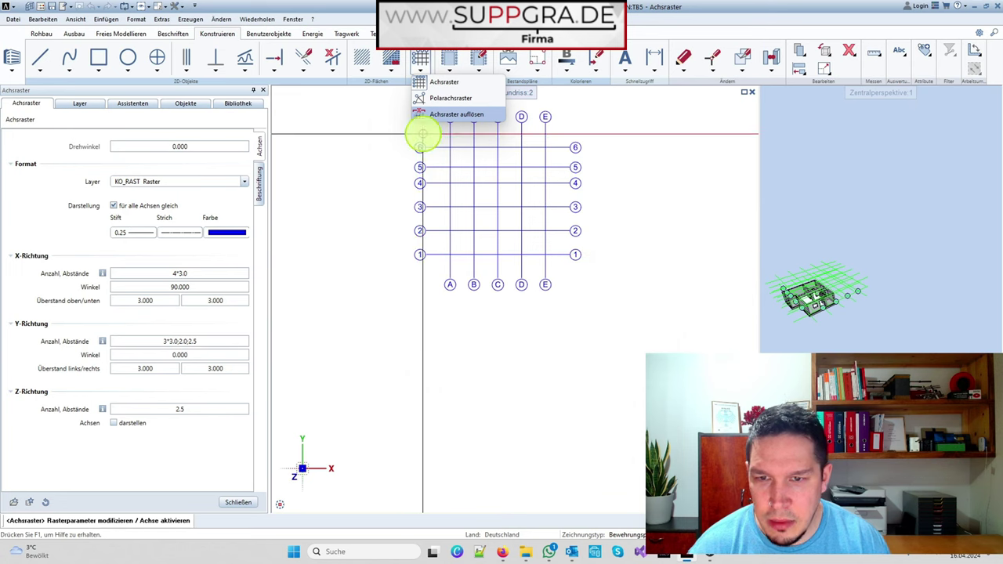
scroll(323, 233, "down", 4)
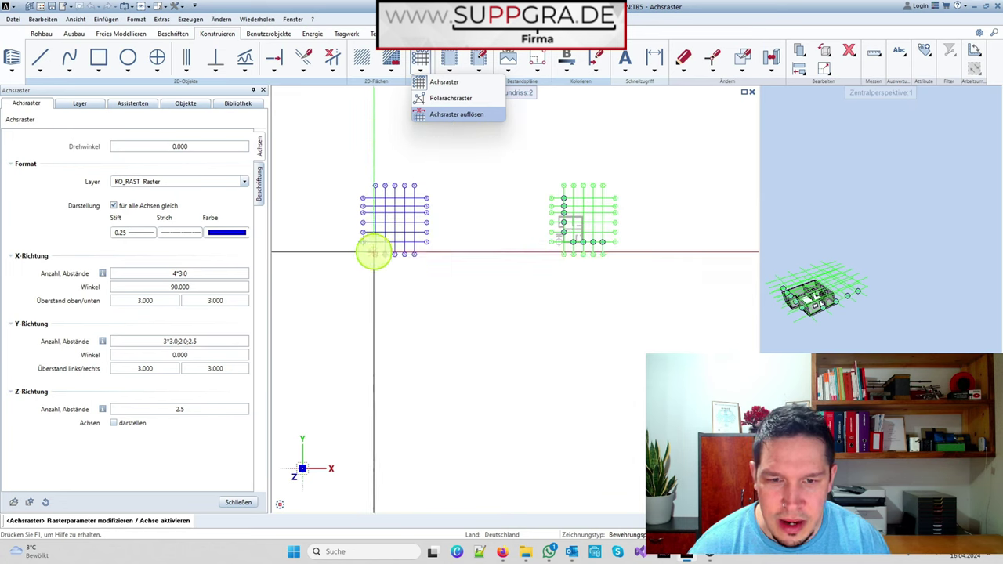
scroll(608, 243, "up", 2)
scroll(555, 235, "up", 3)
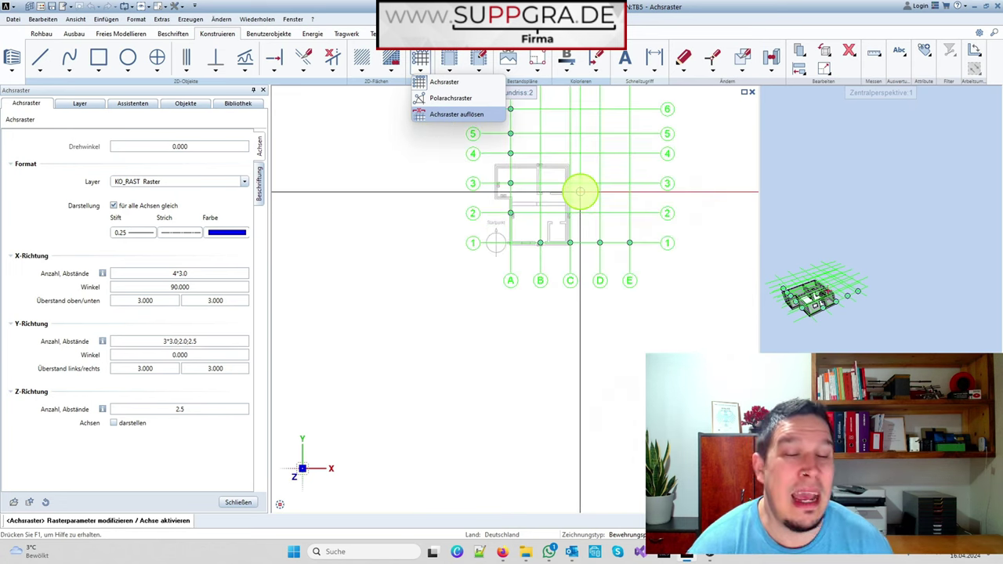
scroll(541, 178, "up", 3)
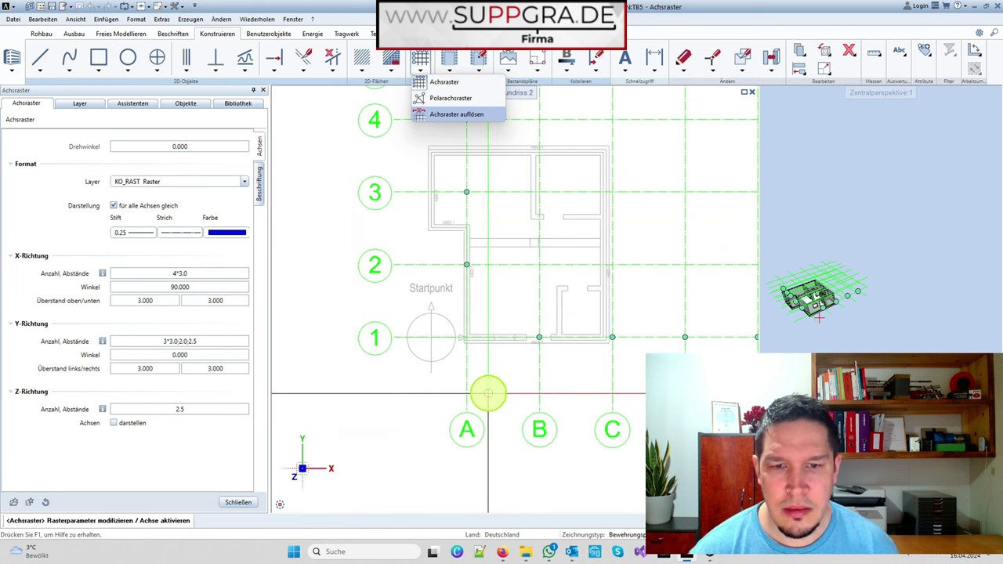
scroll(490, 252, "up", 4)
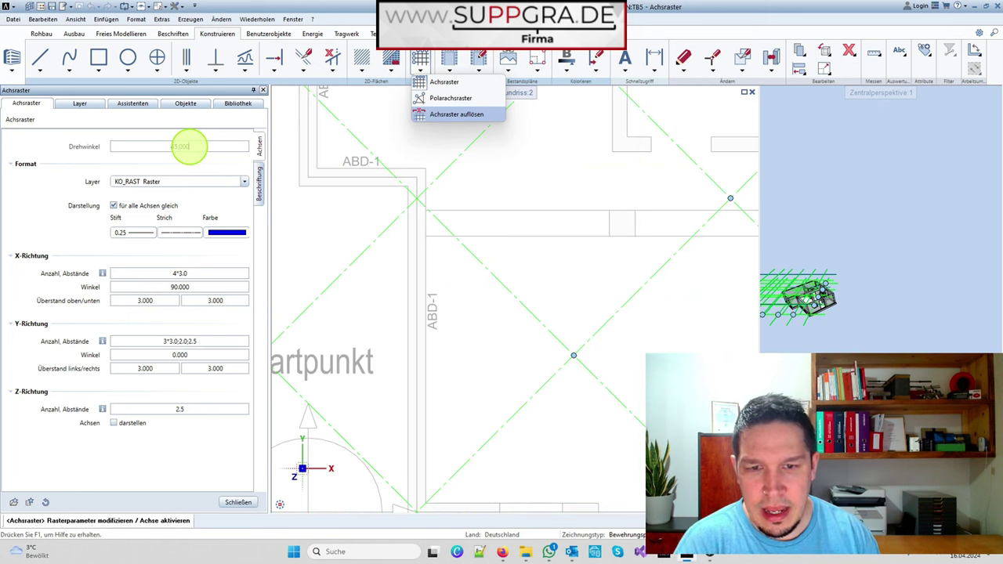
- Try a rotation angle of 45 on the axis grid and set the angle back to 0
key("Return")
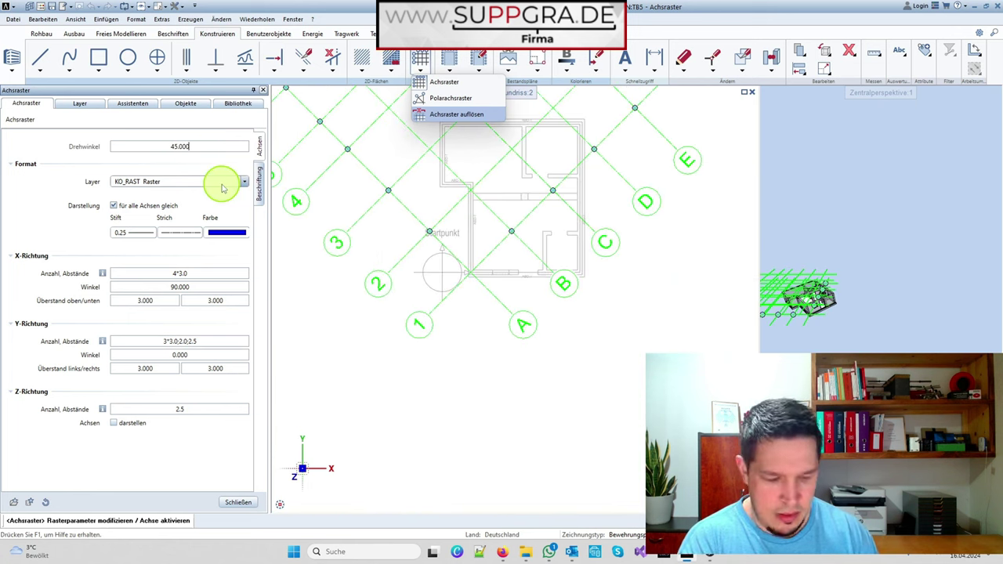
type("0")
key("Return")
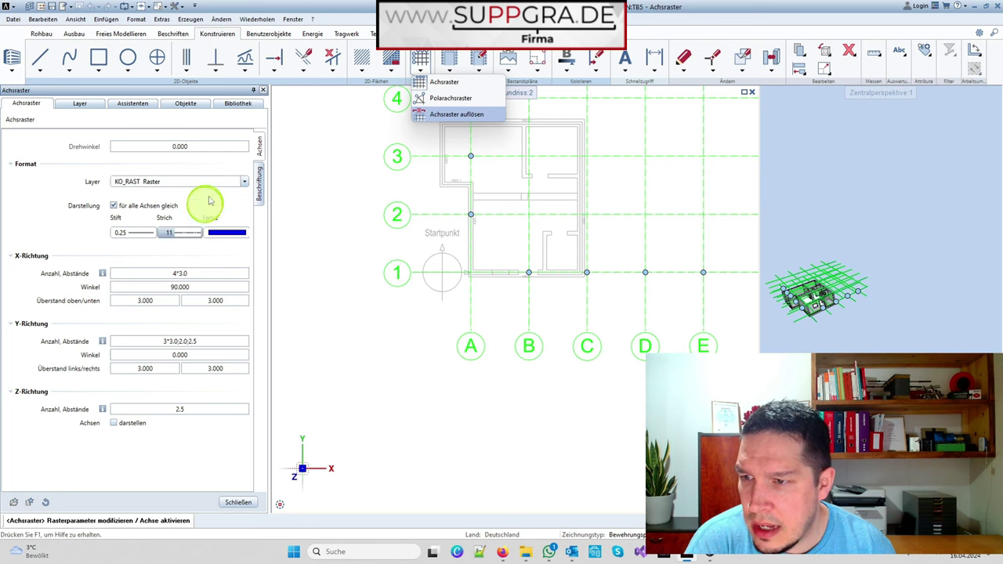
- Disable the uniform display for all axes, colour the X-direction axes orange (8), and finish editing the grid
left_click(113, 206)
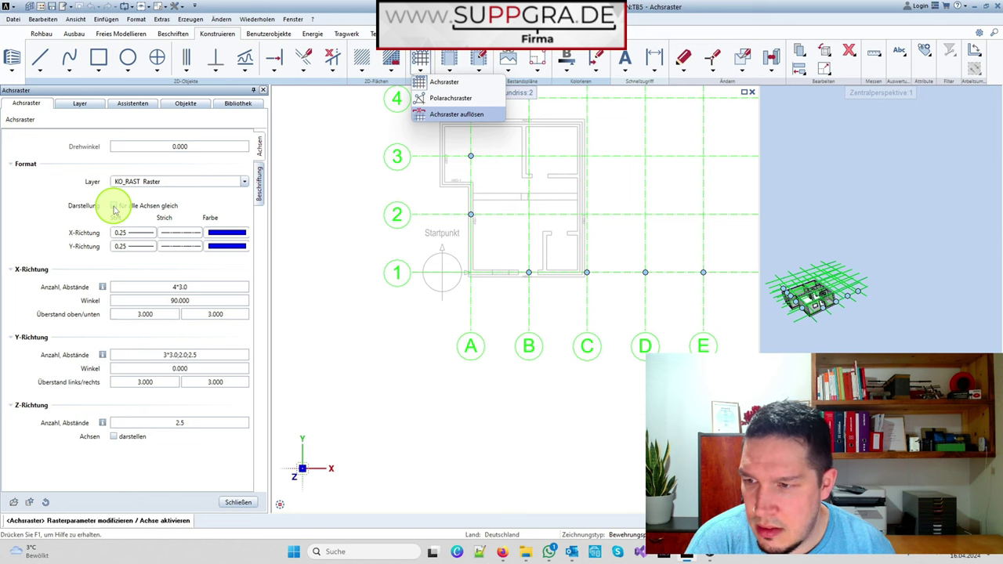
left_click(114, 206)
left_click(114, 206)
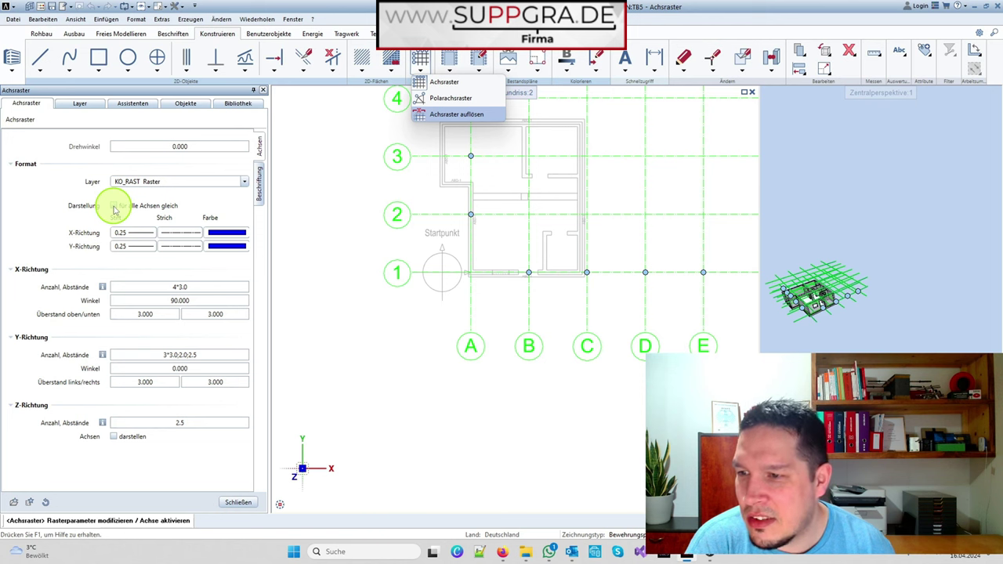
left_click(230, 253)
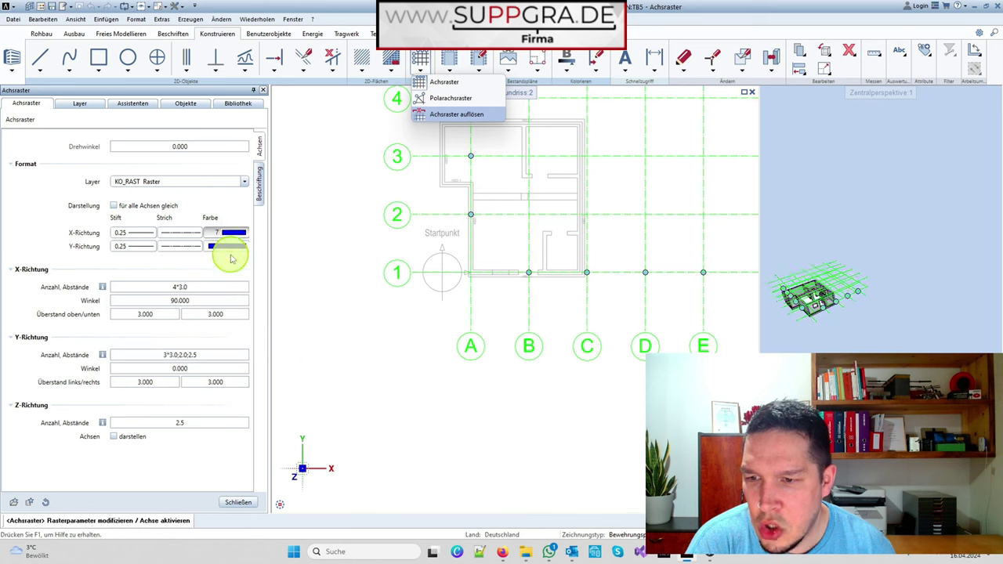
left_click(240, 503)
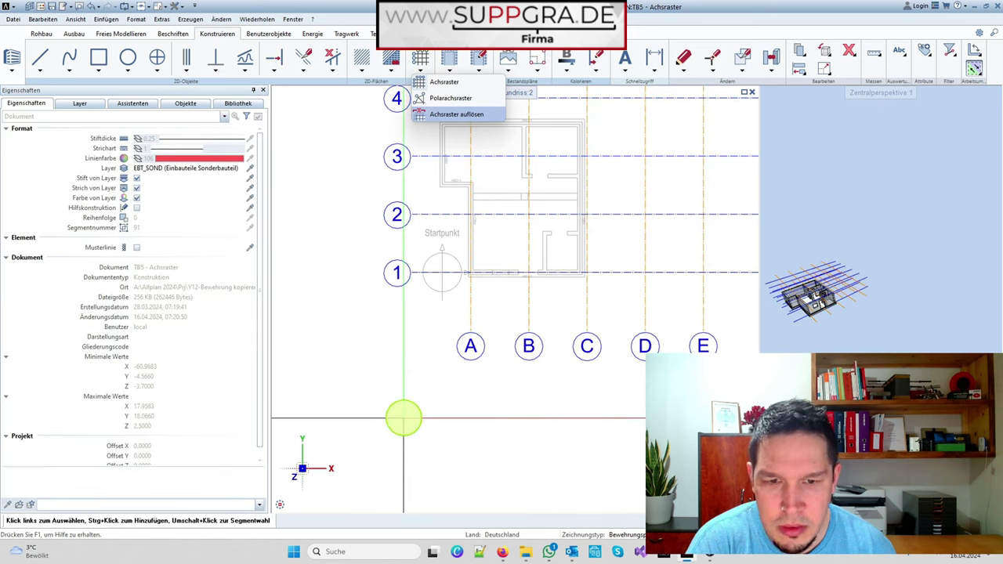
- Reopen the axis grid's parameters, set the X-direction axes' colour back to blue (7), and finish editing
scroll(350, 338, "down", 2)
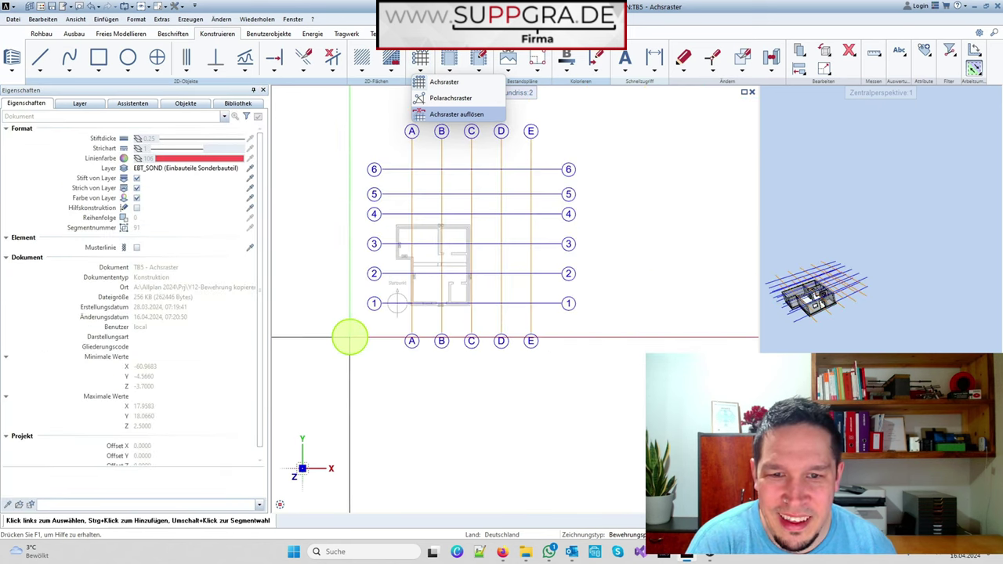
double_click(441, 336)
left_click(238, 247)
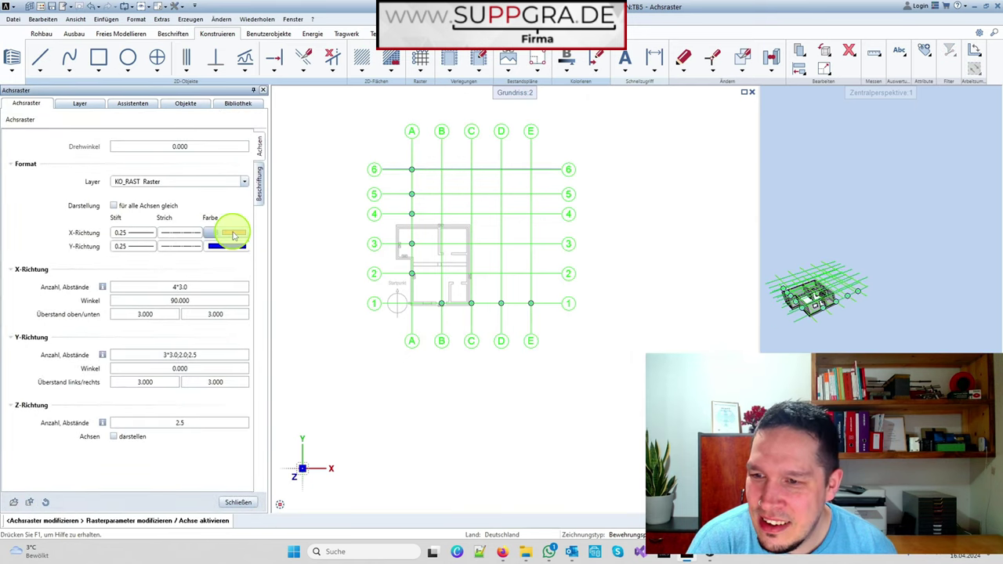
left_click(233, 235)
left_click_drag(257, 261, 254, 250)
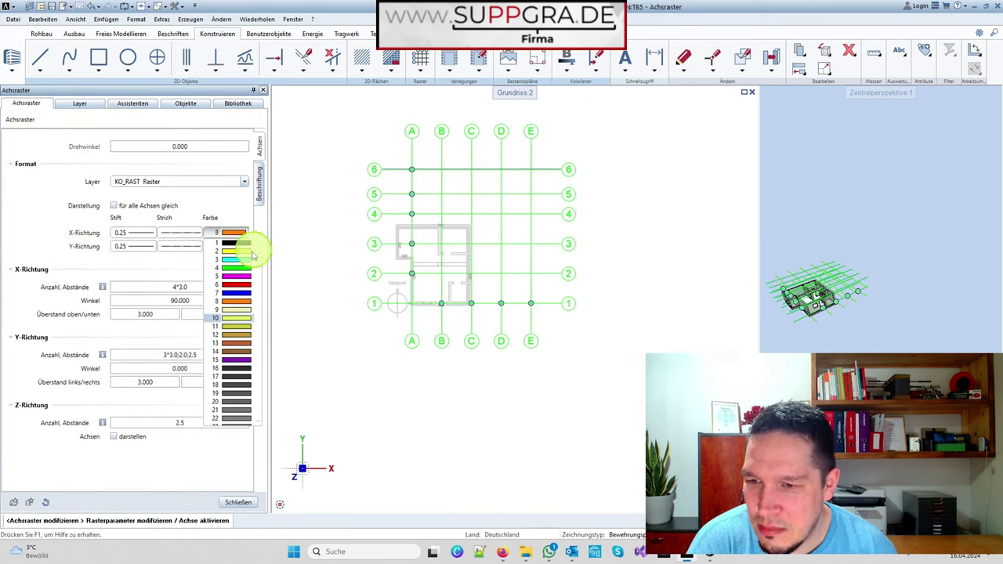
left_click(239, 294)
left_click(239, 502)
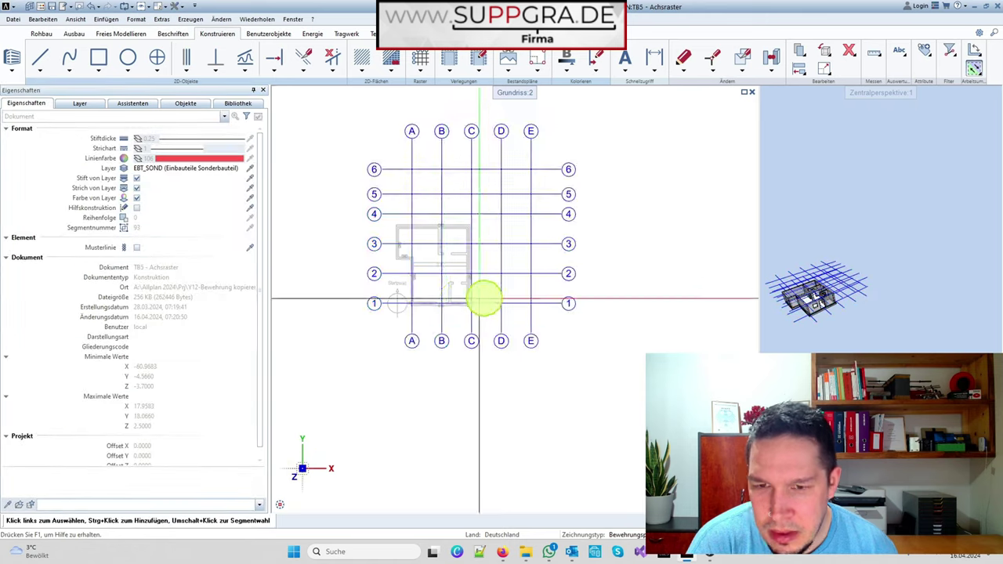
- Reopen the axis grid's labelling settings and set the X-direction numbering to "1 2"
scroll(486, 295, "up", 5)
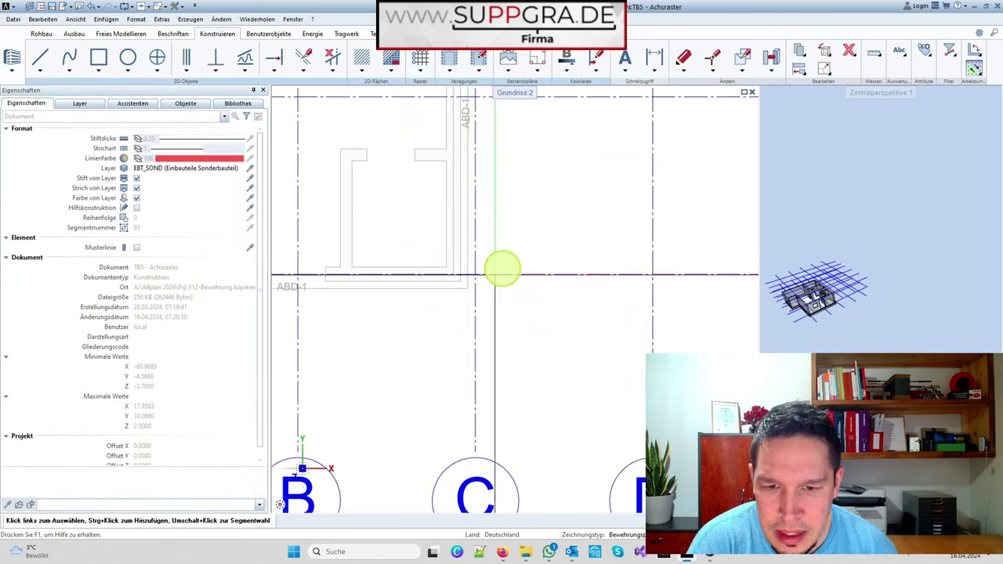
scroll(549, 298, "down", 5)
double_click(549, 307)
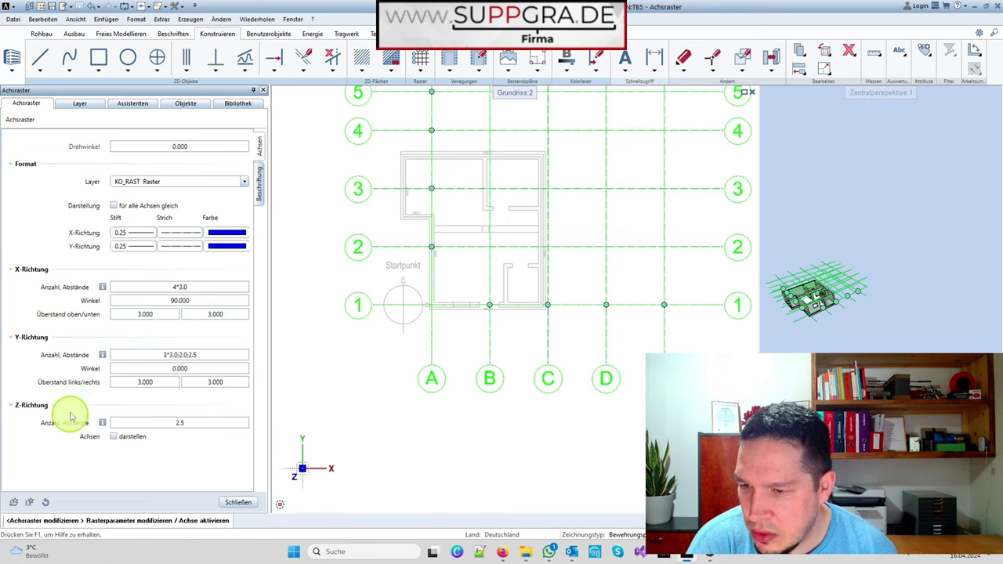
left_click(240, 233)
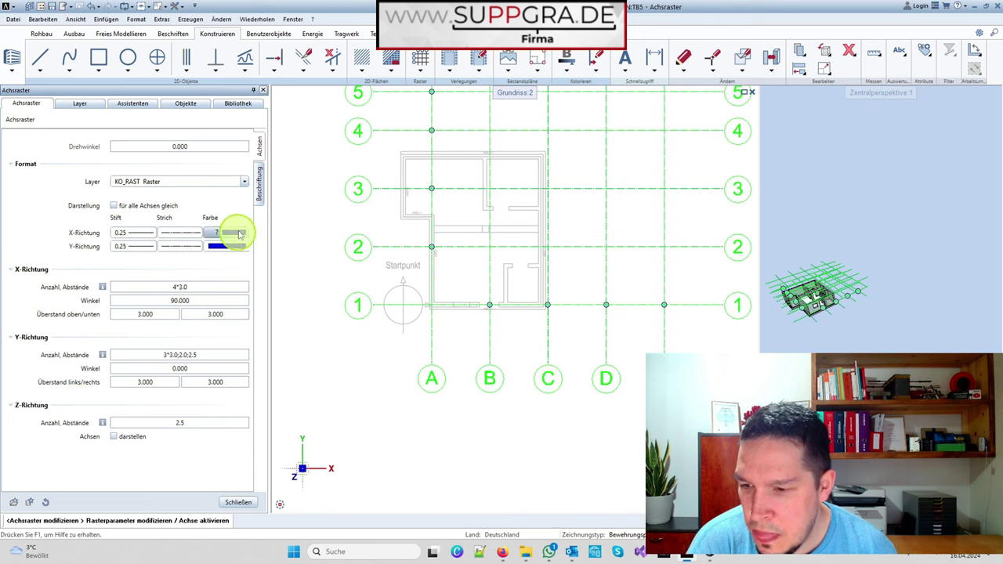
left_click(260, 195)
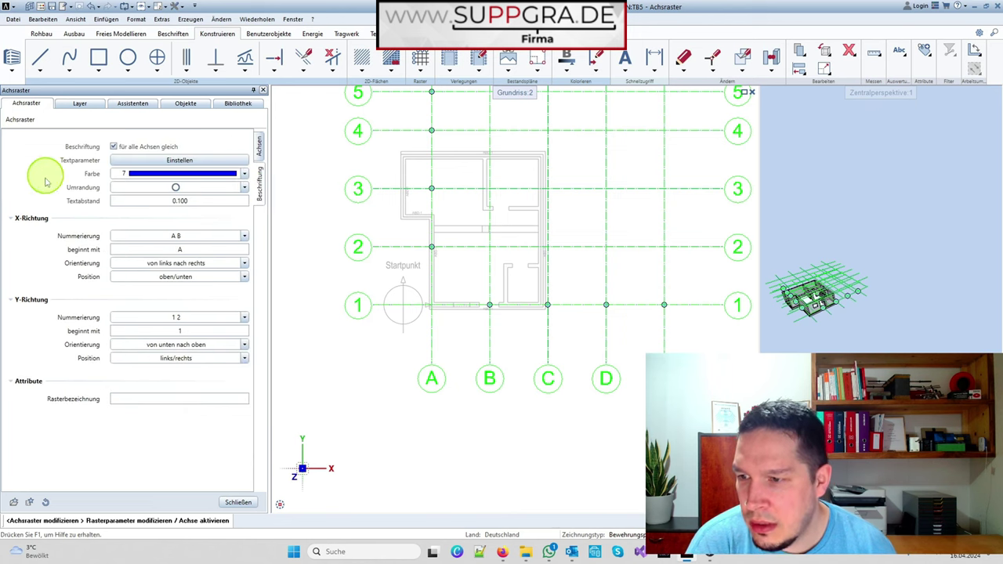
left_click(197, 238)
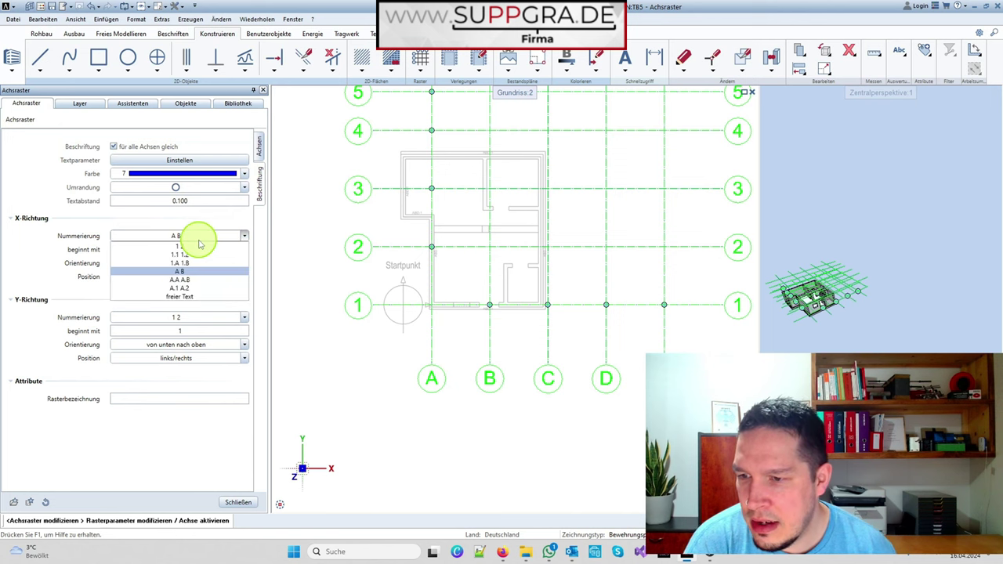
left_click(203, 249)
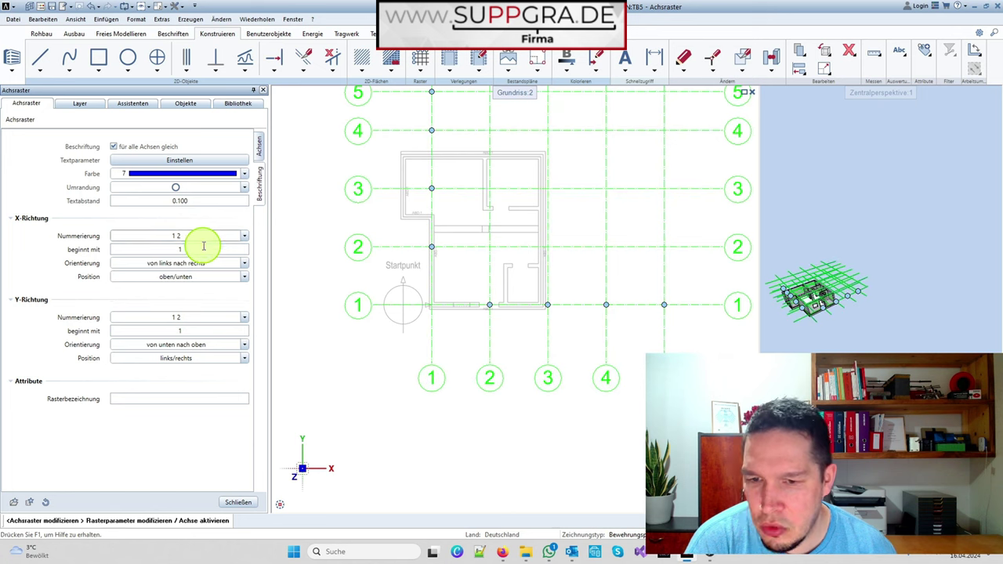
- Set the Y-direction numbering of the axis grid to "A B"
left_click(206, 318)
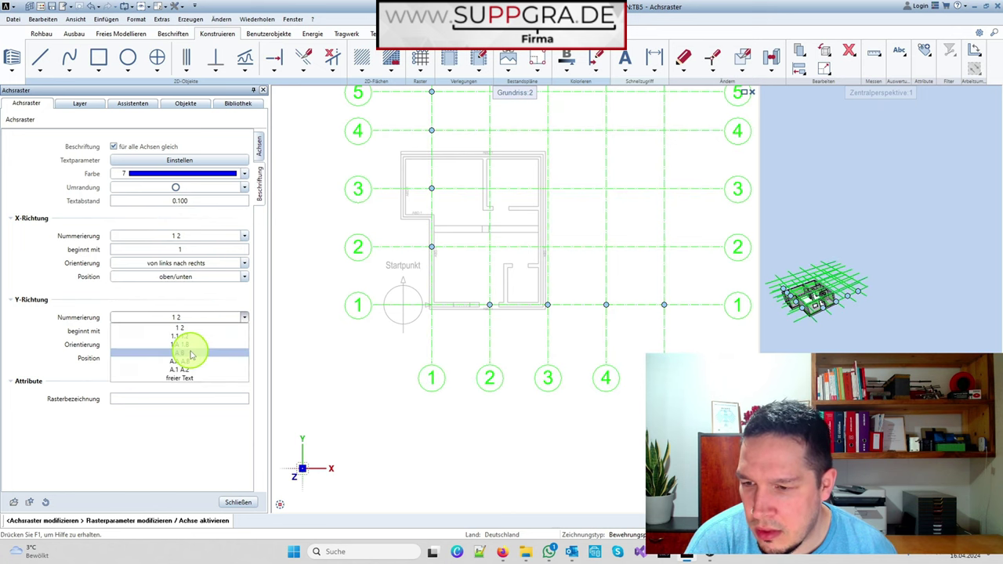
left_click(191, 356)
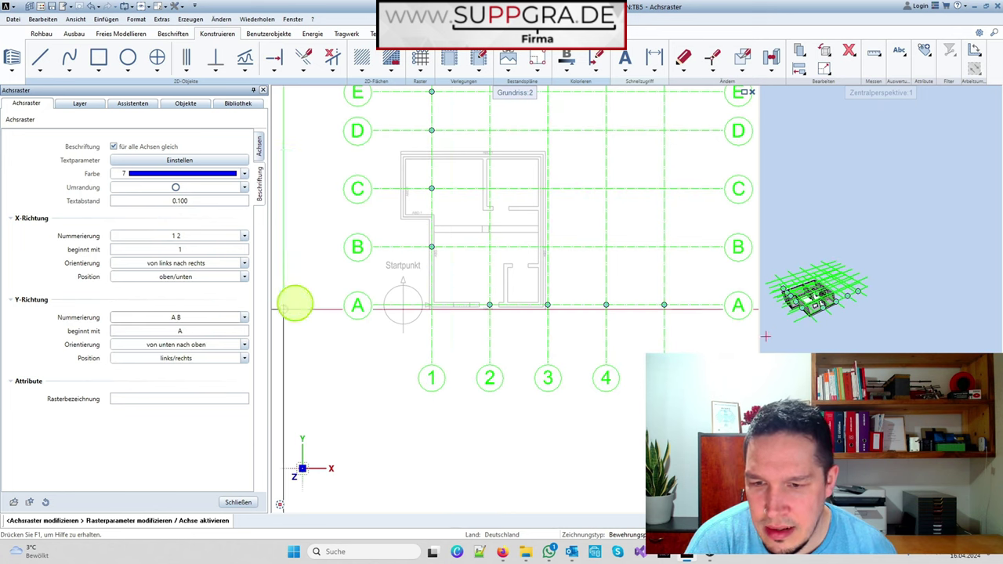
left_click(231, 316)
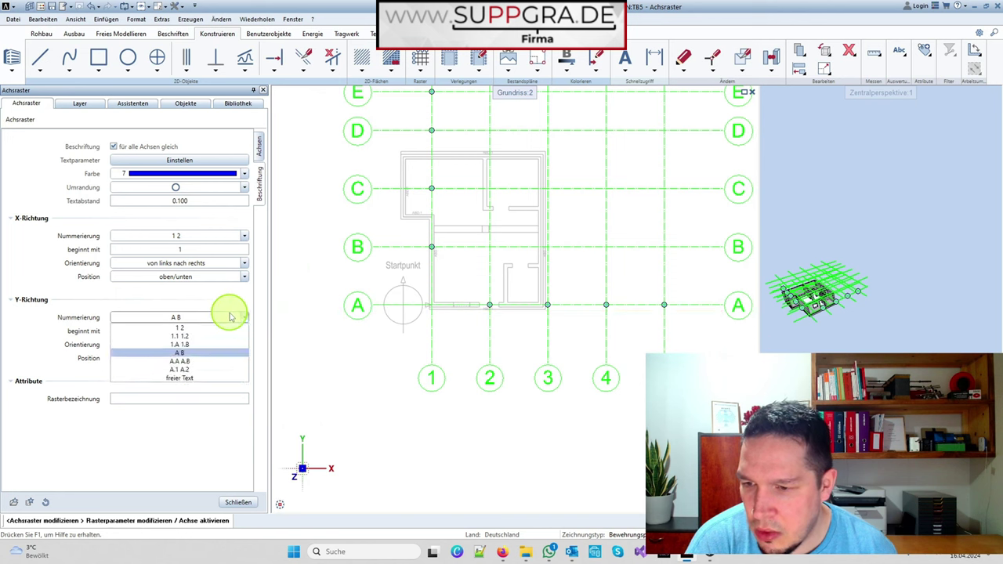
left_click(210, 354)
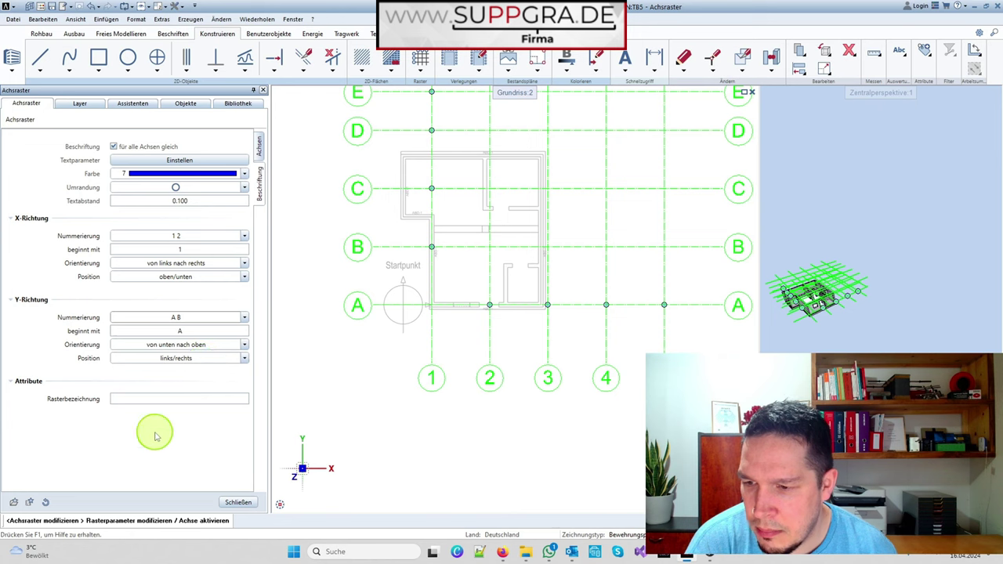
- Try the oval border around the axis labels and restore the circular border
left_click(243, 189)
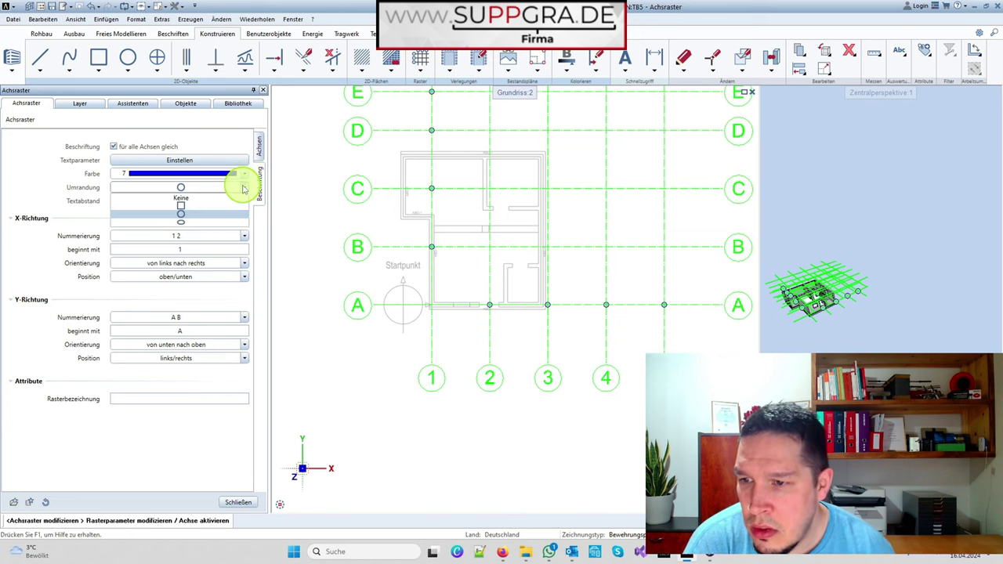
left_click(190, 225)
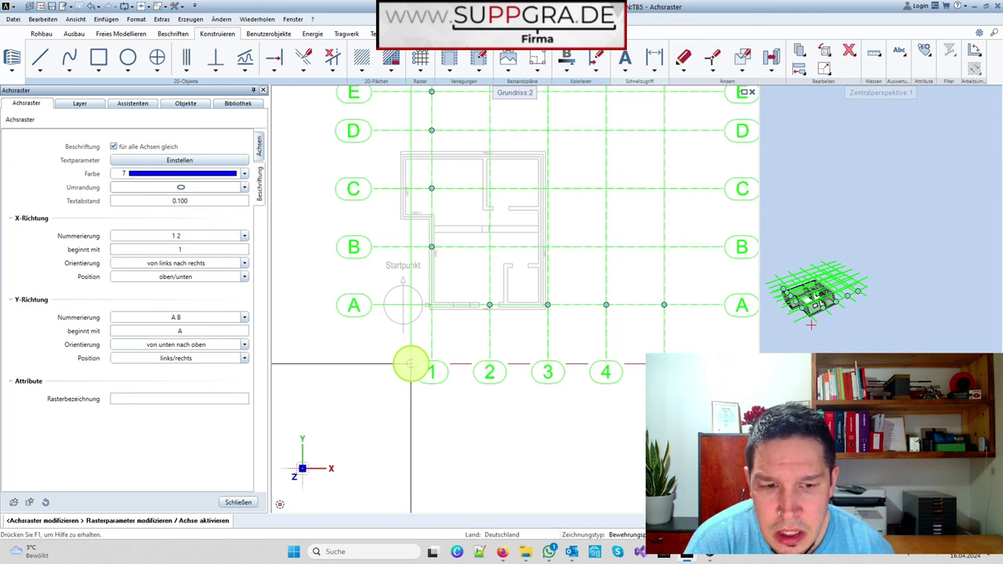
scroll(381, 332, "down", 3)
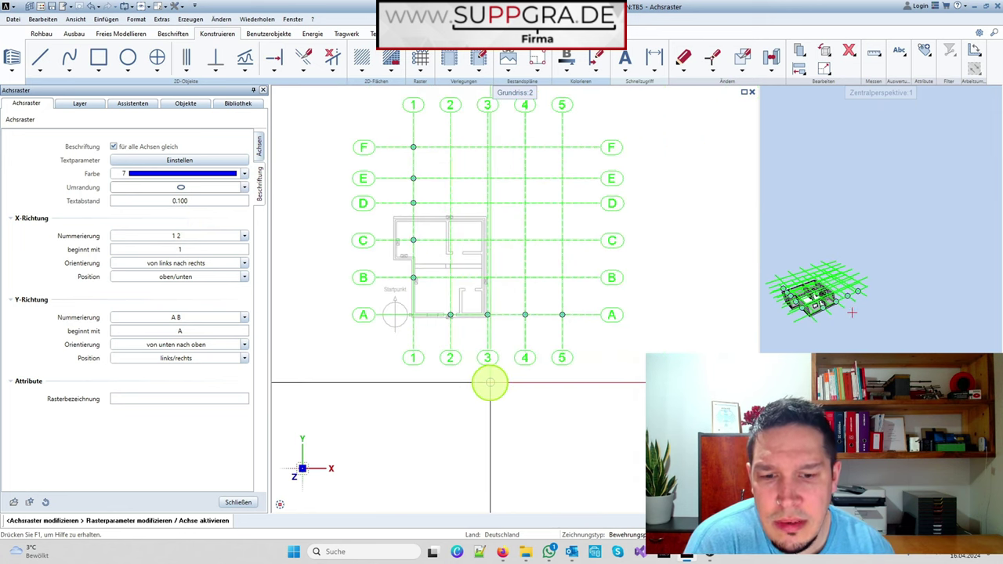
left_click(245, 188)
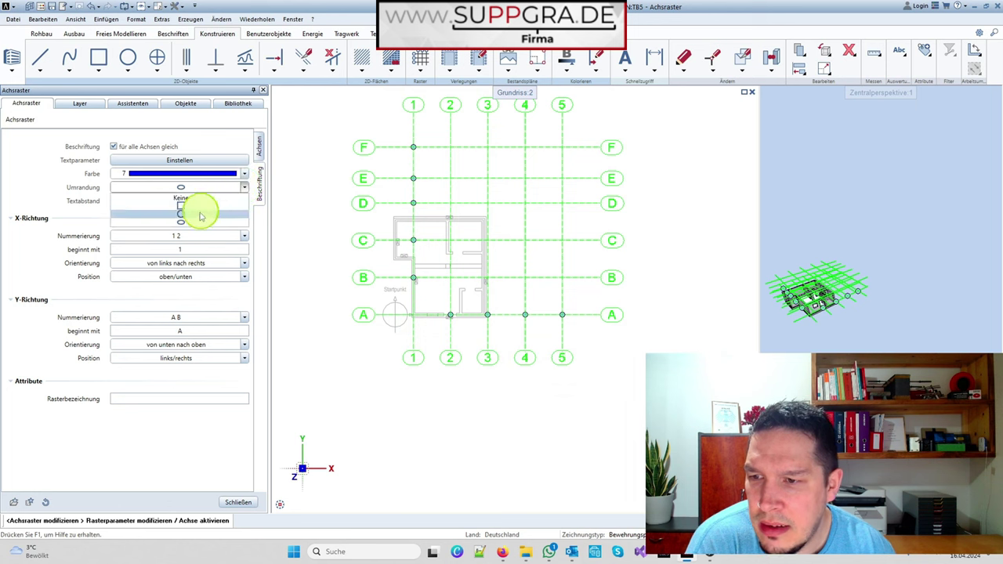
left_click(192, 215)
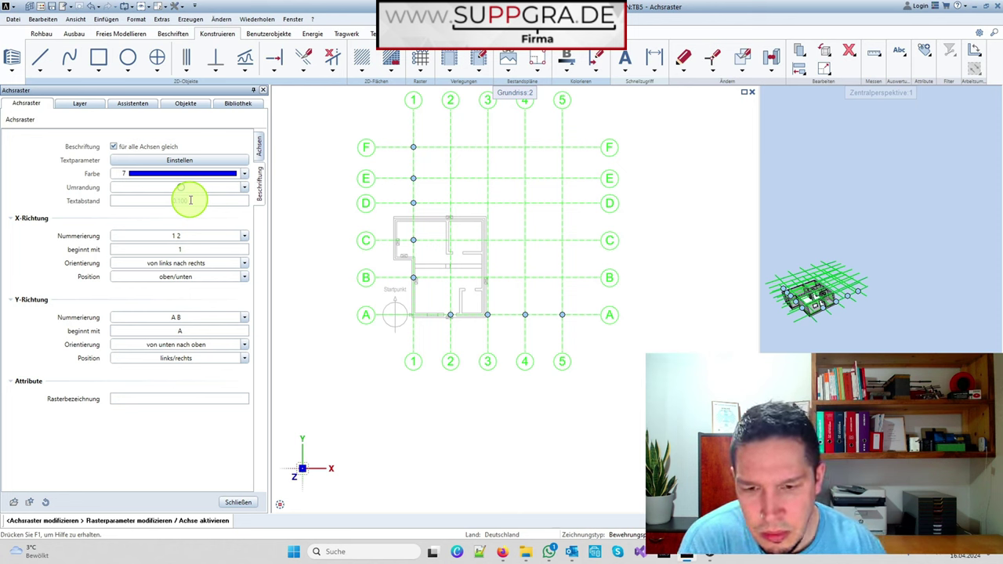
- Try text distances of 0.200 and 1.000 for the axis labels and return to 0.200
type("0.200")
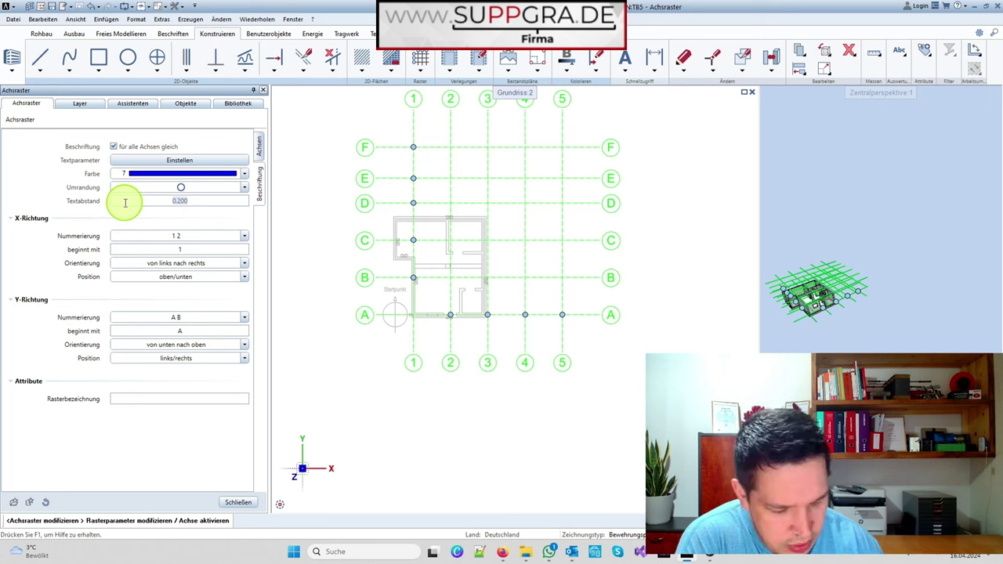
type("1")
key("Return")
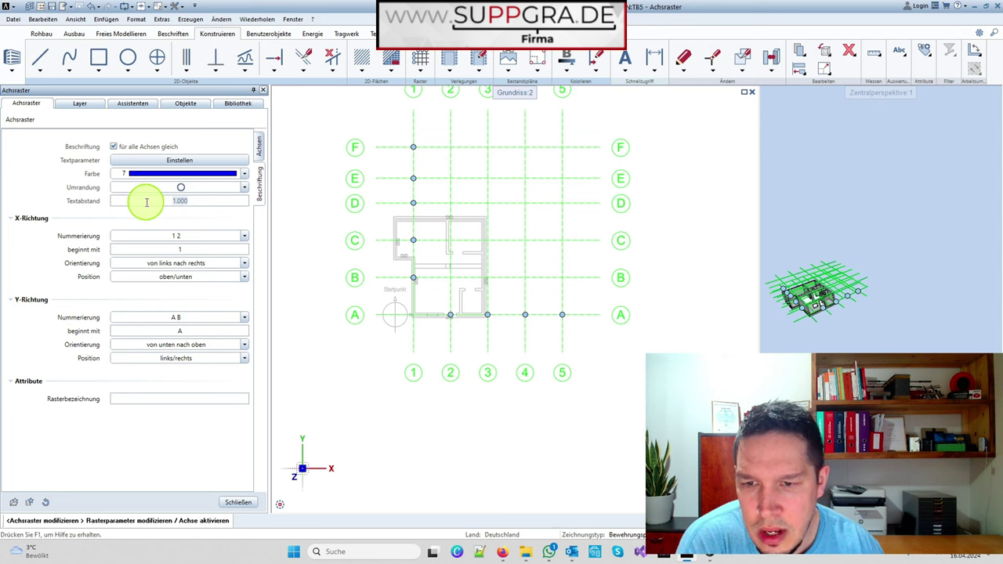
key("Return")
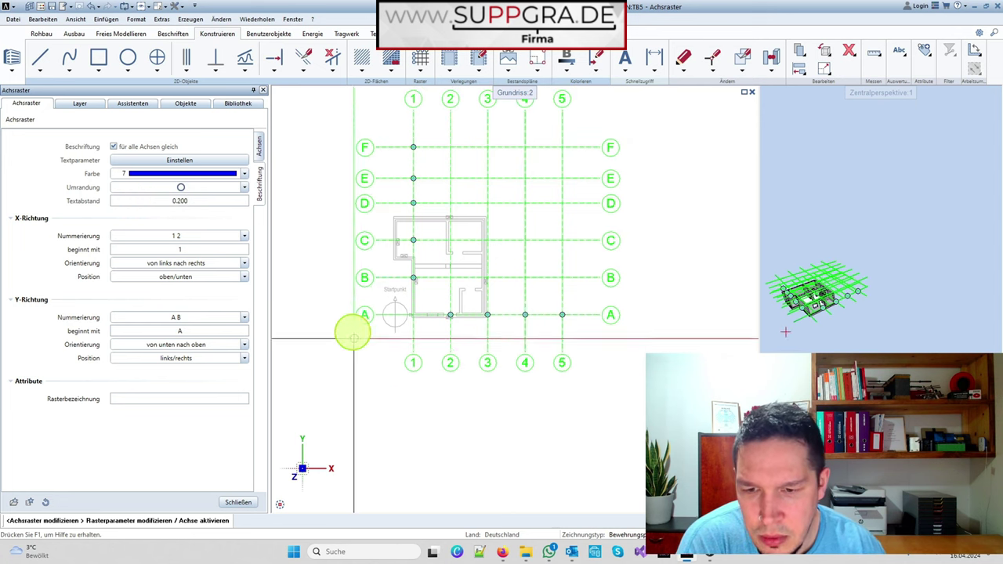
- Try a text distance of 0.1 for the axis labels and reduce it to 0.000
scroll(368, 323, "up", 5)
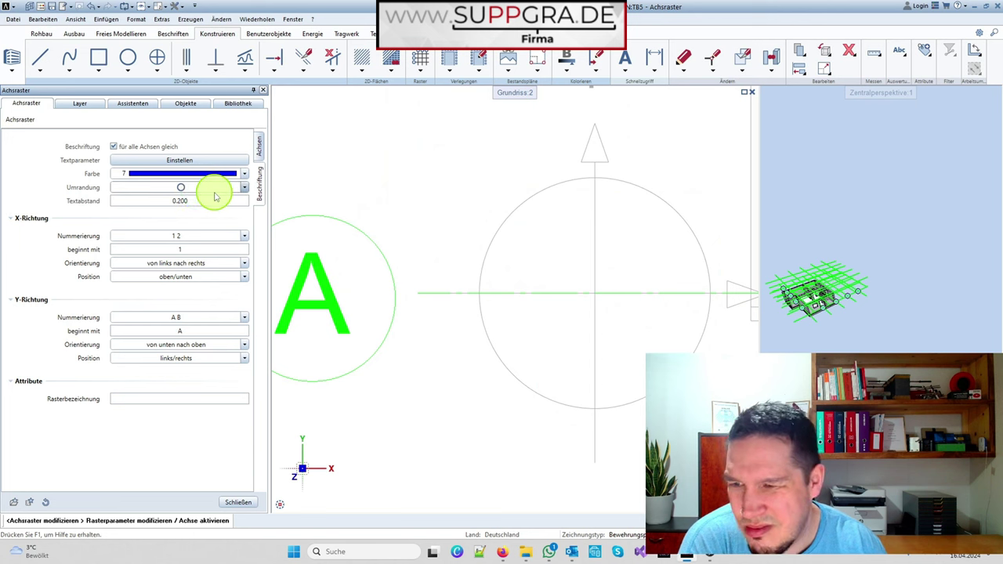
type(".1")
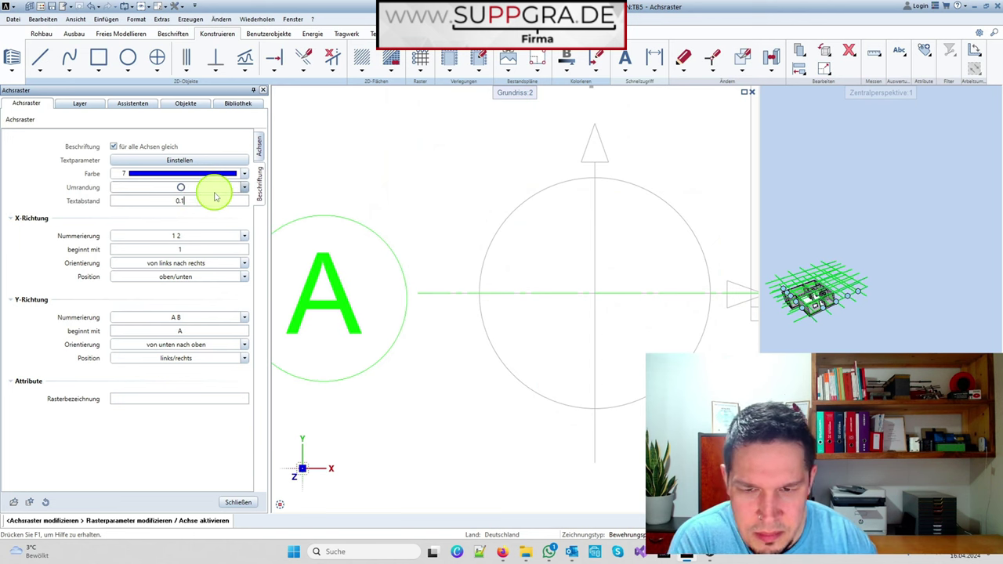
key("BackSpace")
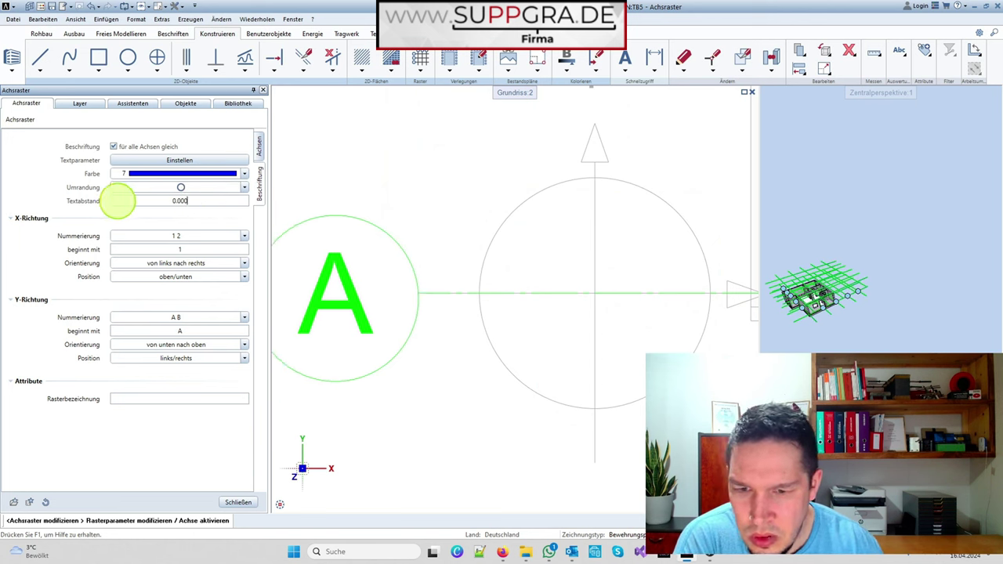
- Set the height-to-width ratio of the axis label text to 1.25 in the text parameters and accept
scroll(397, 269, "down", 6)
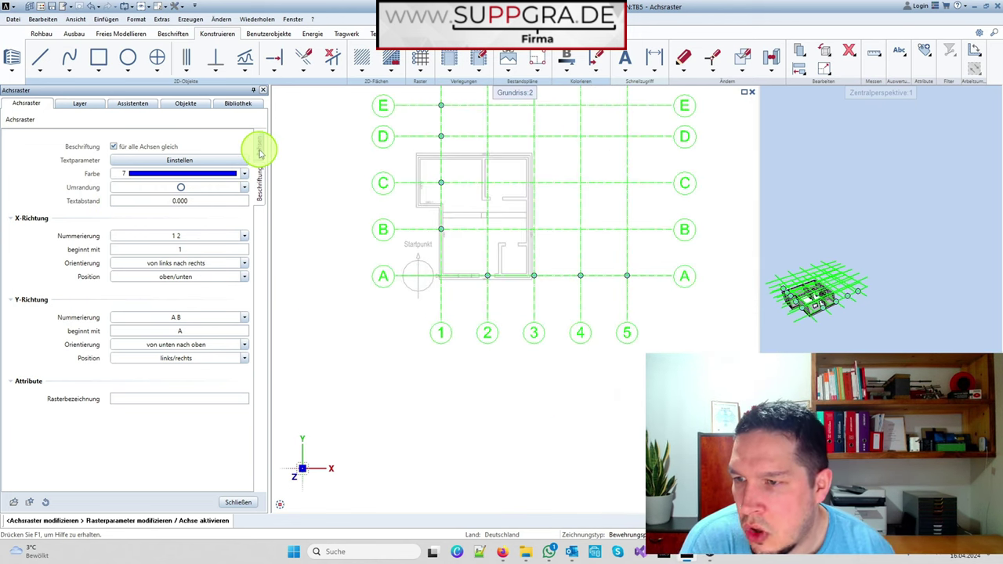
left_click(179, 159)
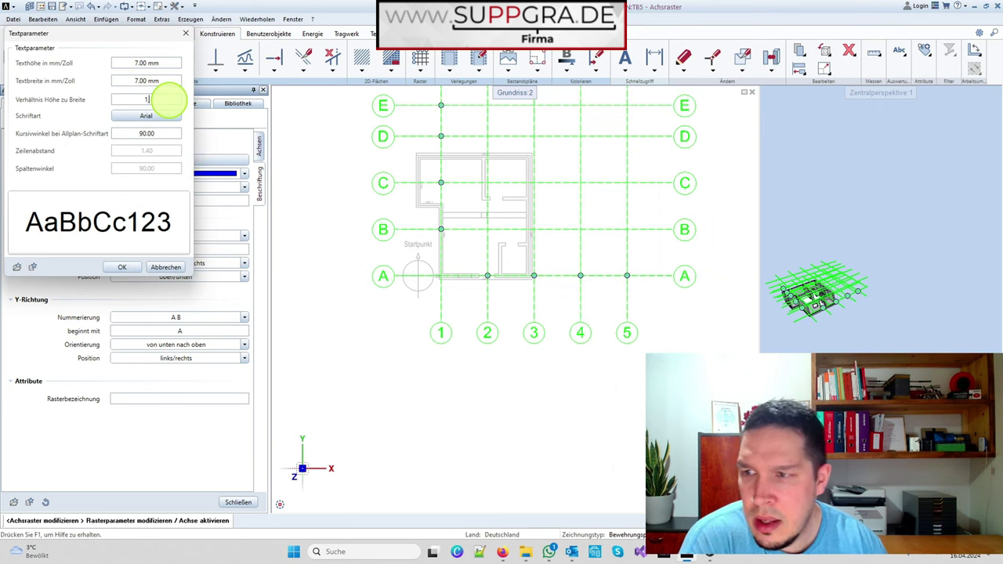
key("Return")
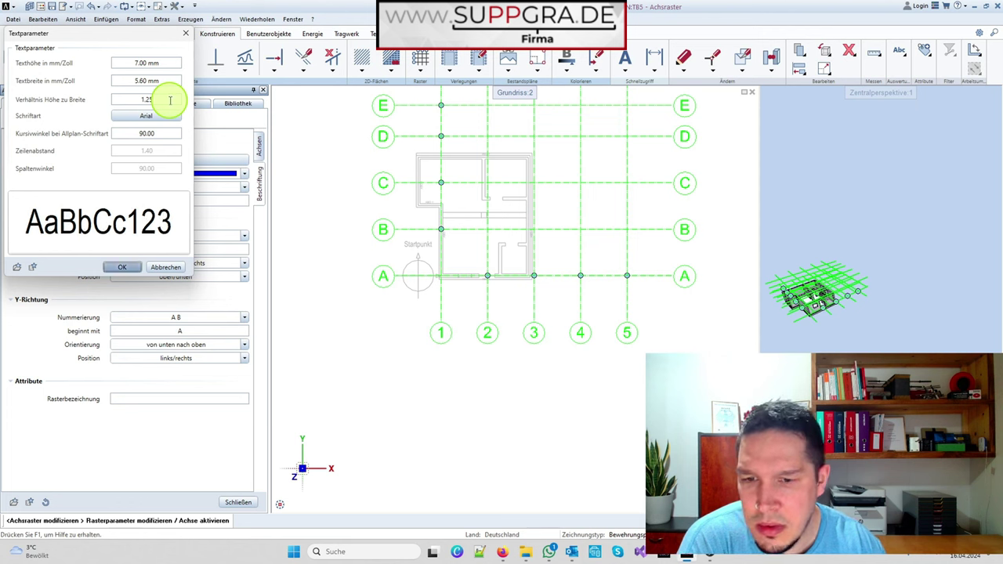
left_click(125, 270)
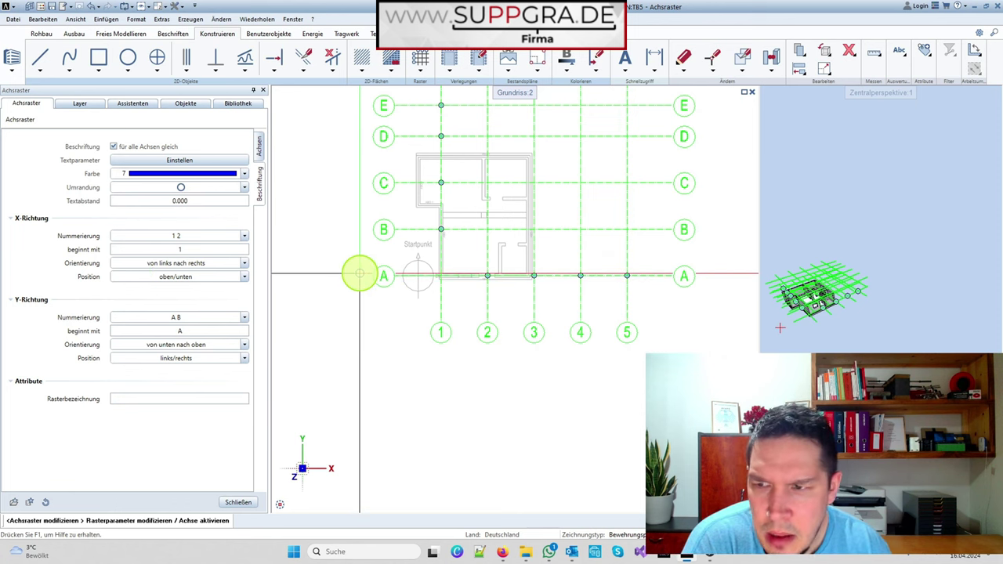
- Set the axis grid's X-direction count and spacing to 1*1.0 and finish modifying the grid
left_click(259, 147)
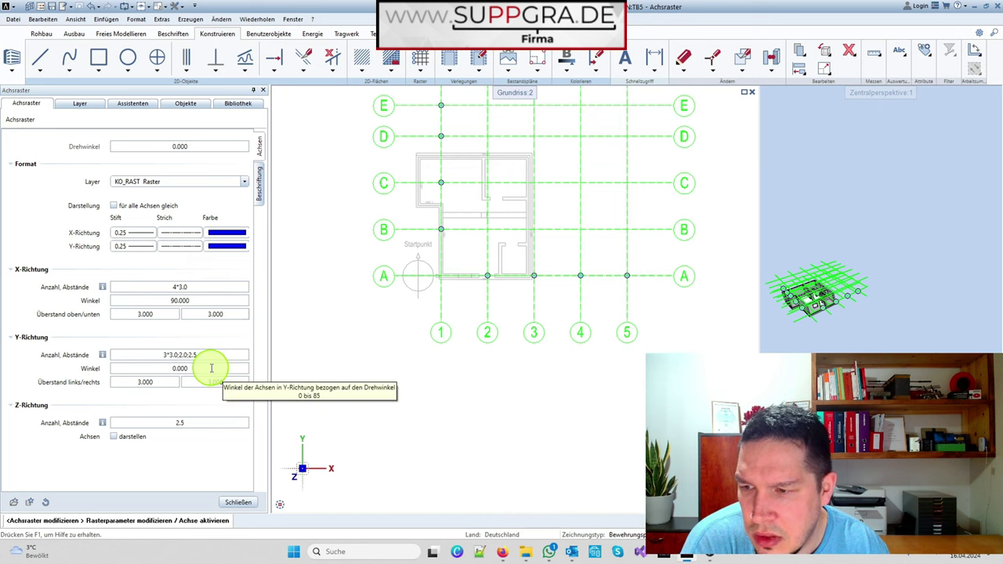
mouse_move(104, 290)
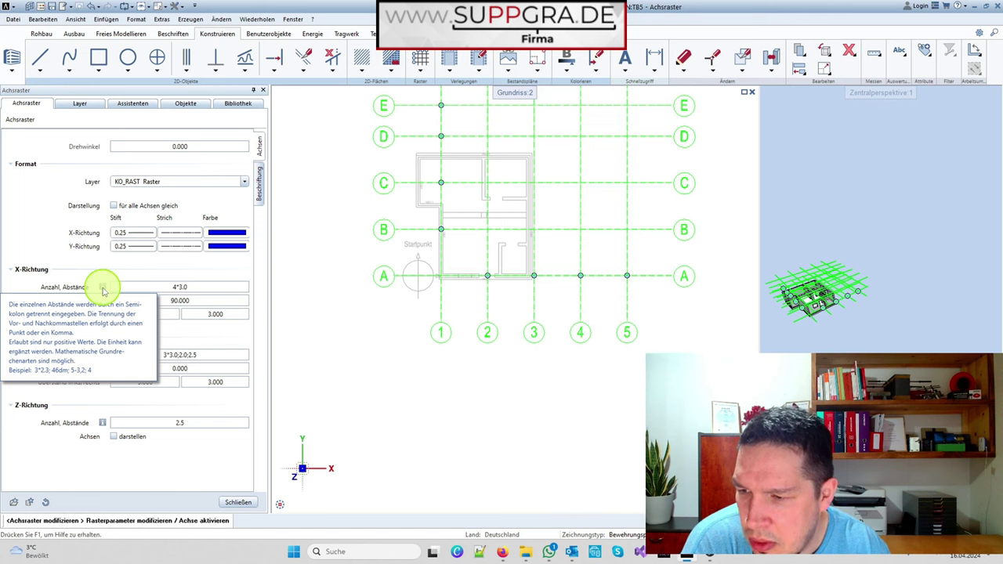
left_click(233, 288)
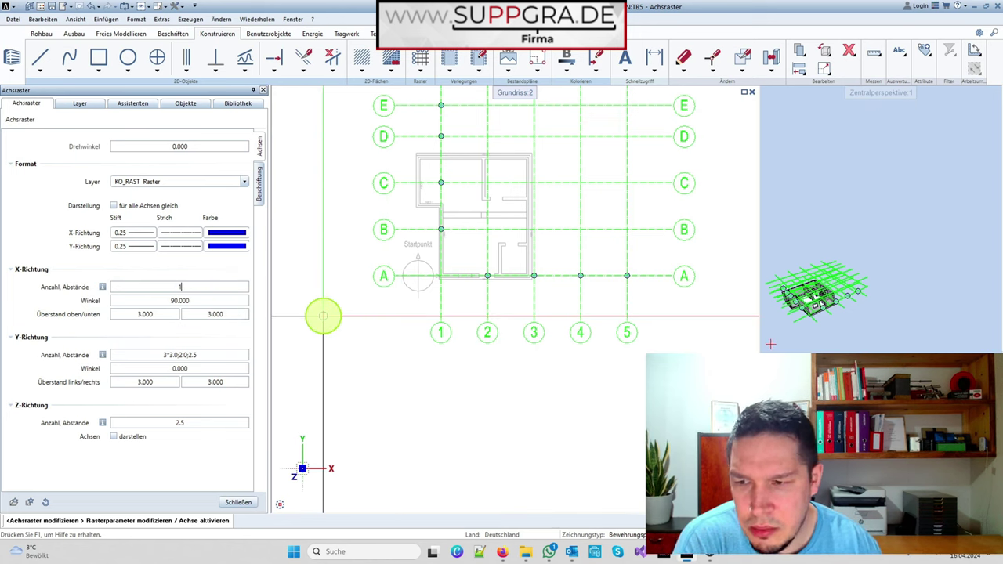
type("1*1")
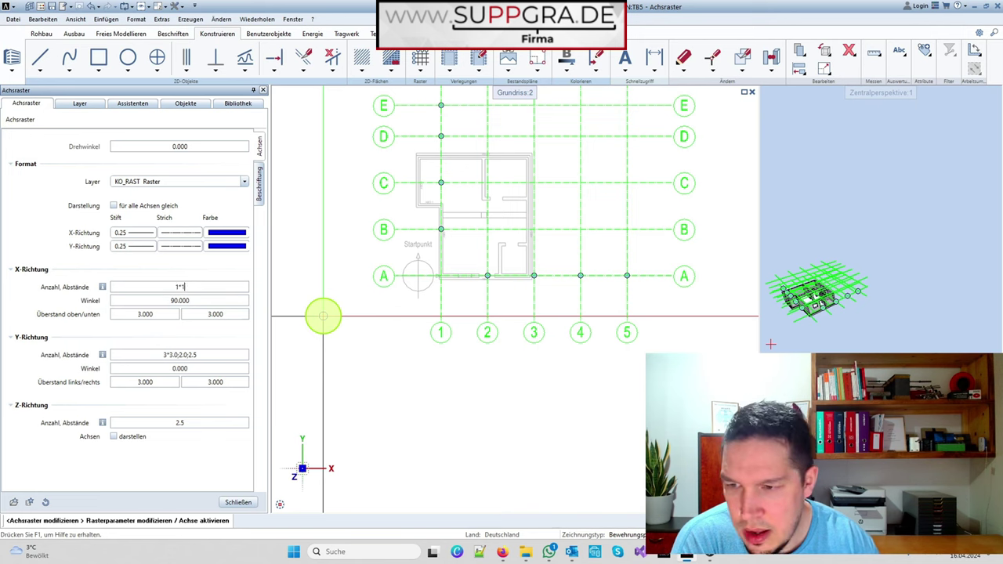
type(".0")
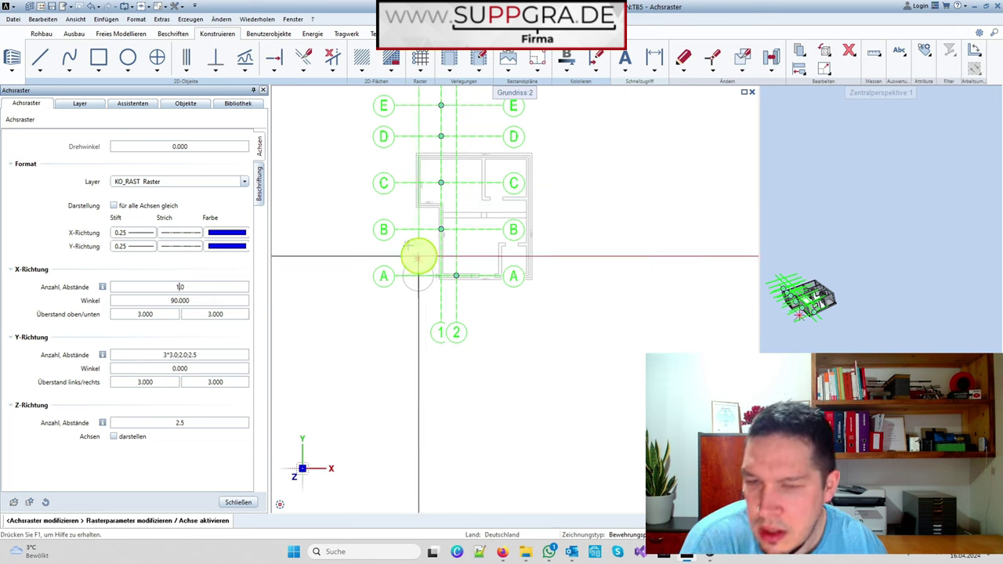
key("Escape")
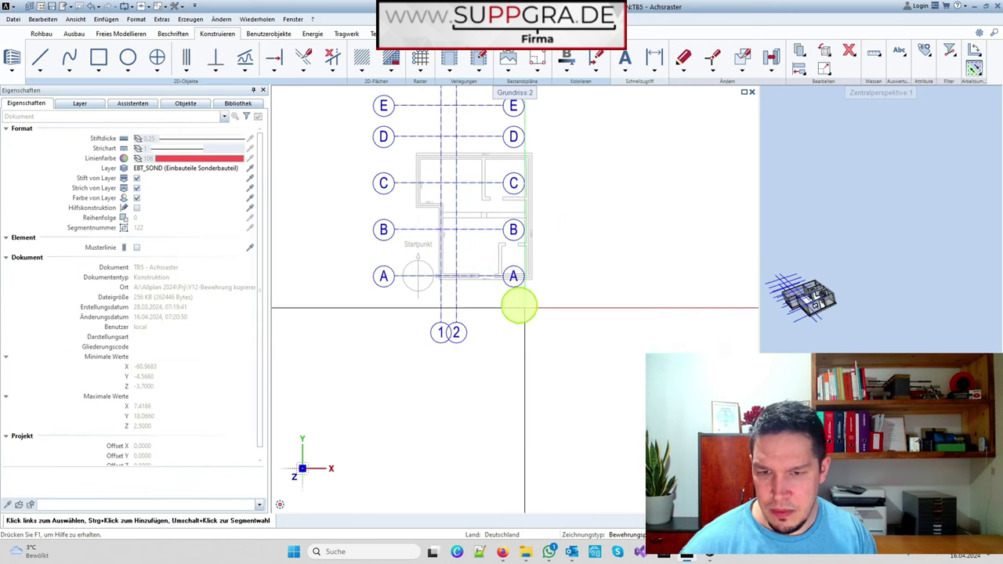
- Move the axis grid from the intersection of axes 1 and A to the midpoint of the wall corner above Startpunkt
key("v")
left_click(443, 251)
scroll(447, 235, "up", 6)
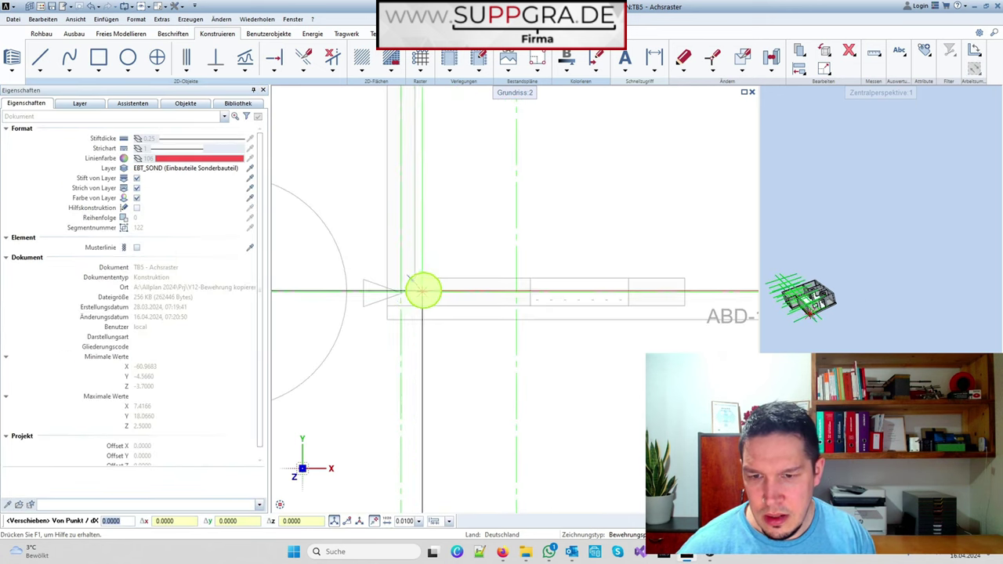
scroll(418, 278, "up", 4)
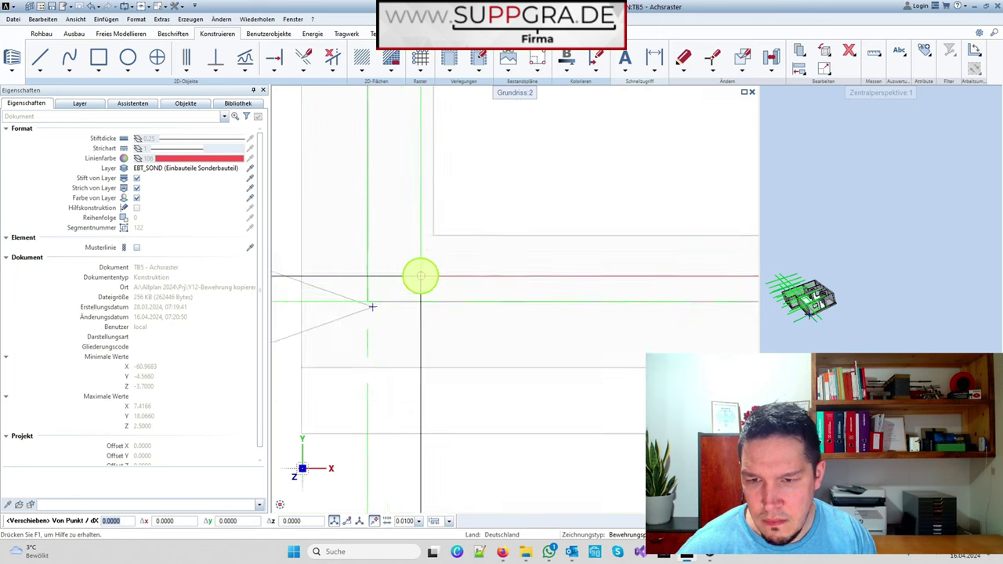
scroll(325, 332, "up", 3)
left_click(343, 304)
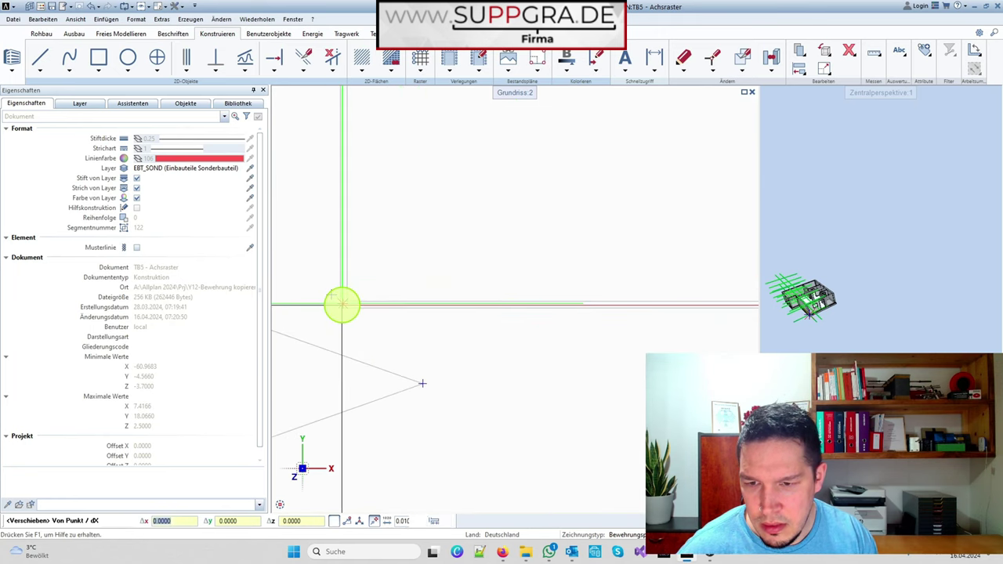
scroll(328, 325, "up", 2)
scroll(333, 328, "up", 6)
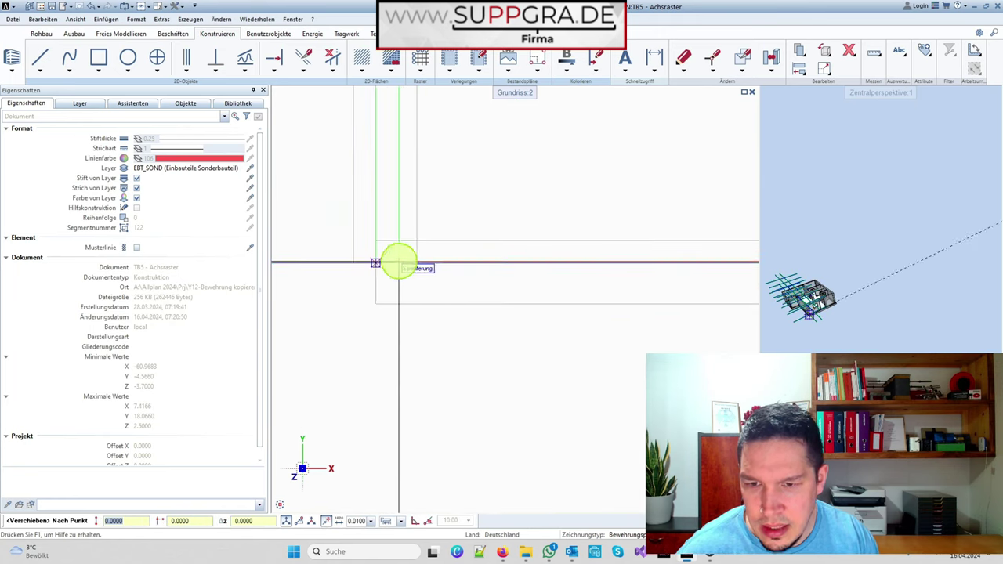
scroll(382, 263, "down", 6)
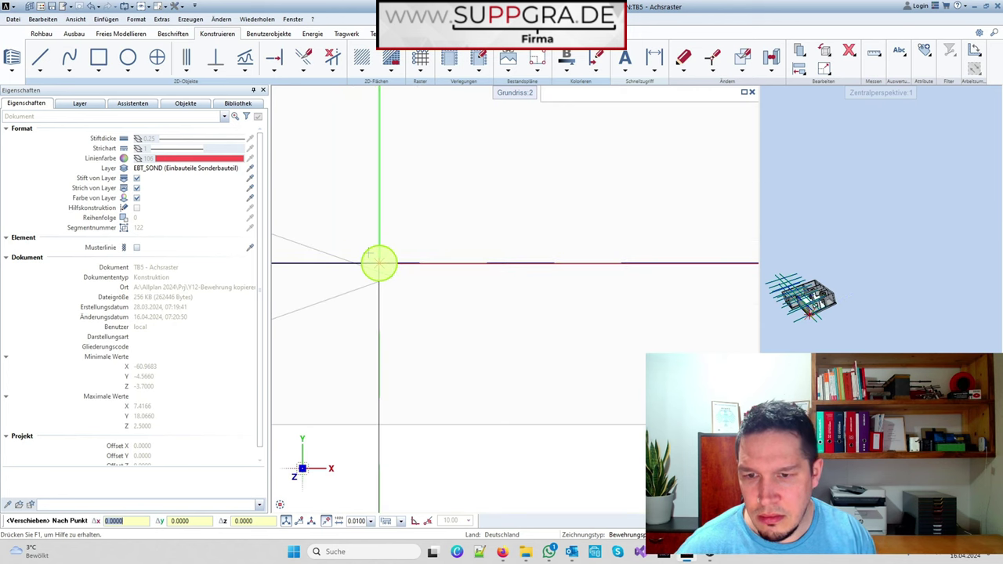
scroll(559, 324, "down", 2)
scroll(520, 316, "down", 3)
scroll(541, 280, "up", 2)
scroll(494, 134, "up", 2)
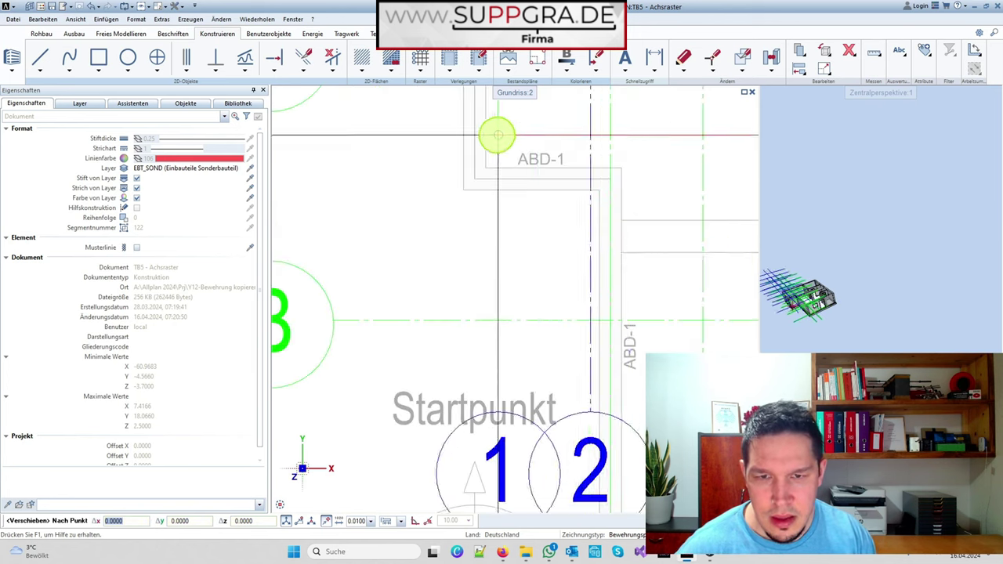
scroll(486, 192, "up", 2)
right_click(486, 207)
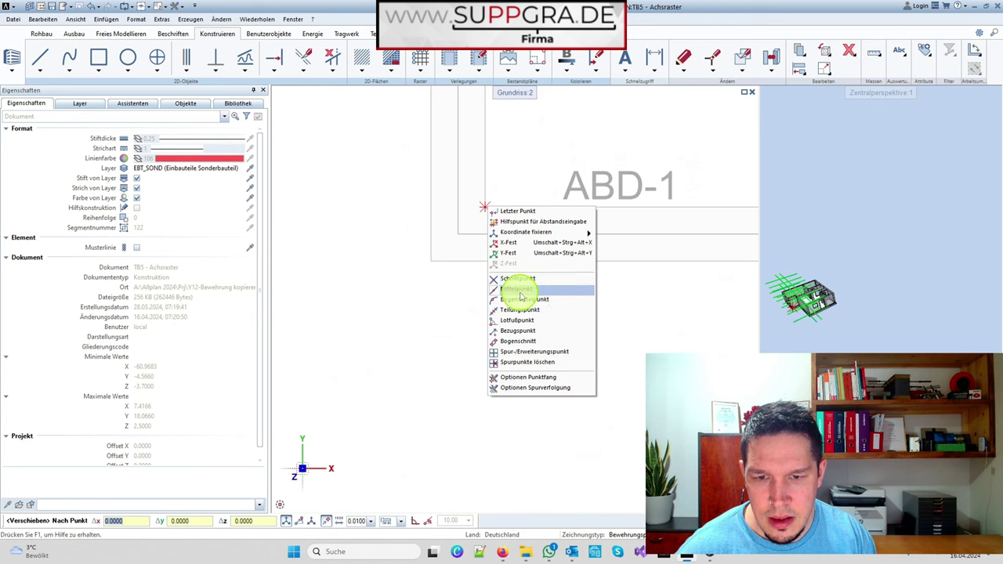
left_click(521, 292)
left_click(431, 261)
scroll(429, 226, "down", 6)
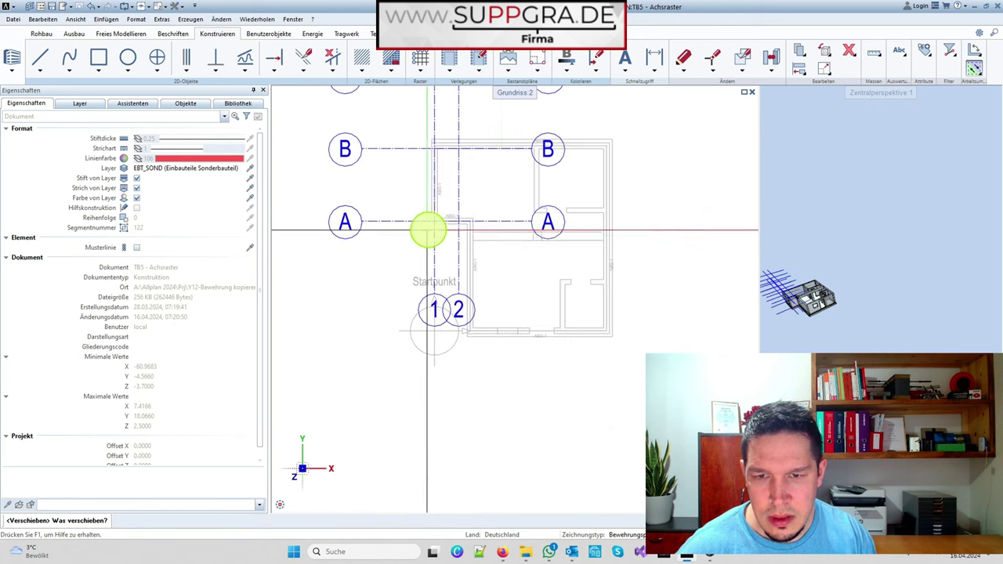
- Move the axis grid vertically with X fixed, aligning axis A with the midpoint of the lower-right exterior wall corner
left_click(502, 223)
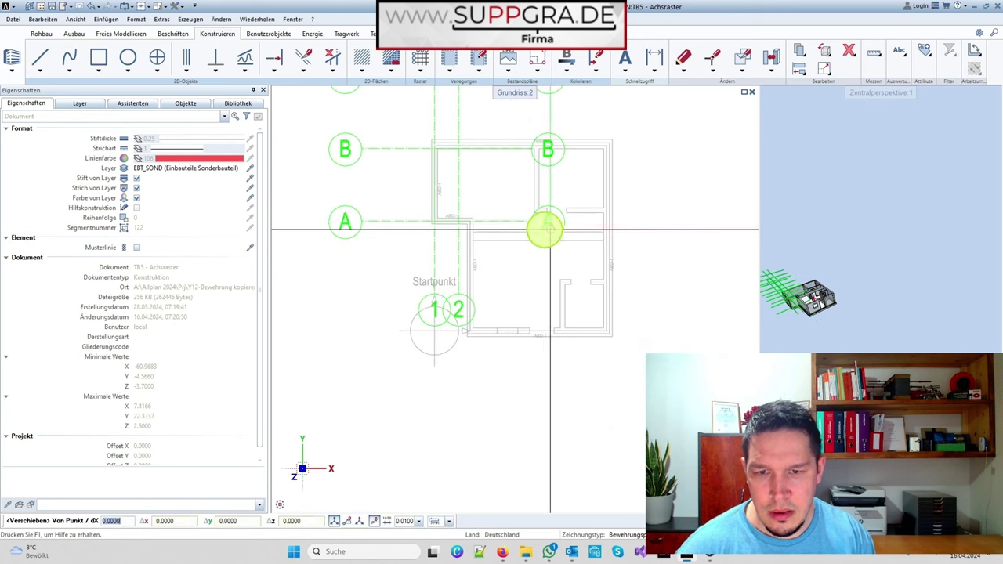
left_click(511, 222)
right_click(511, 223)
left_click(541, 259)
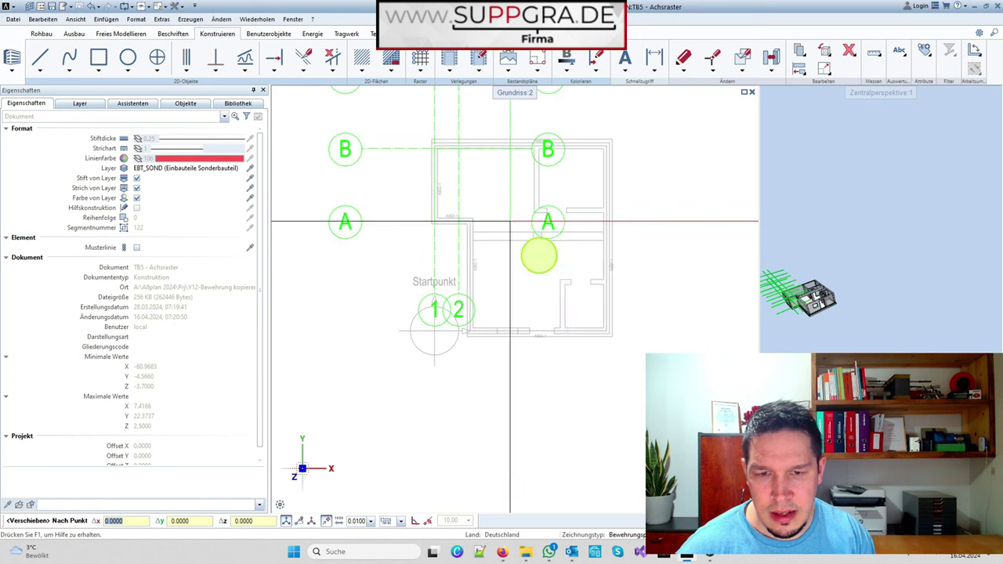
scroll(619, 309, "up", 5)
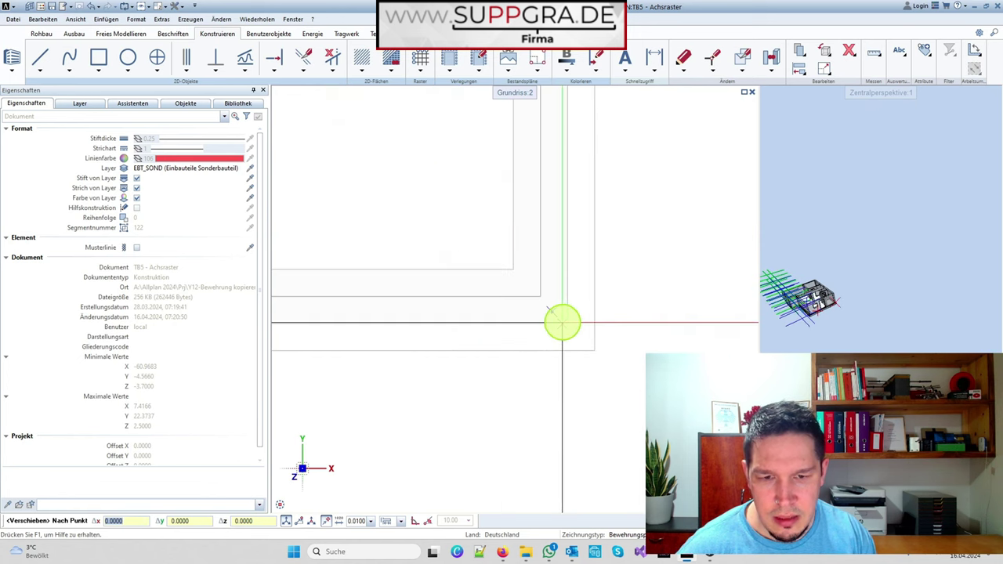
right_click(566, 316)
left_click(616, 403)
scroll(570, 322, "down", 2)
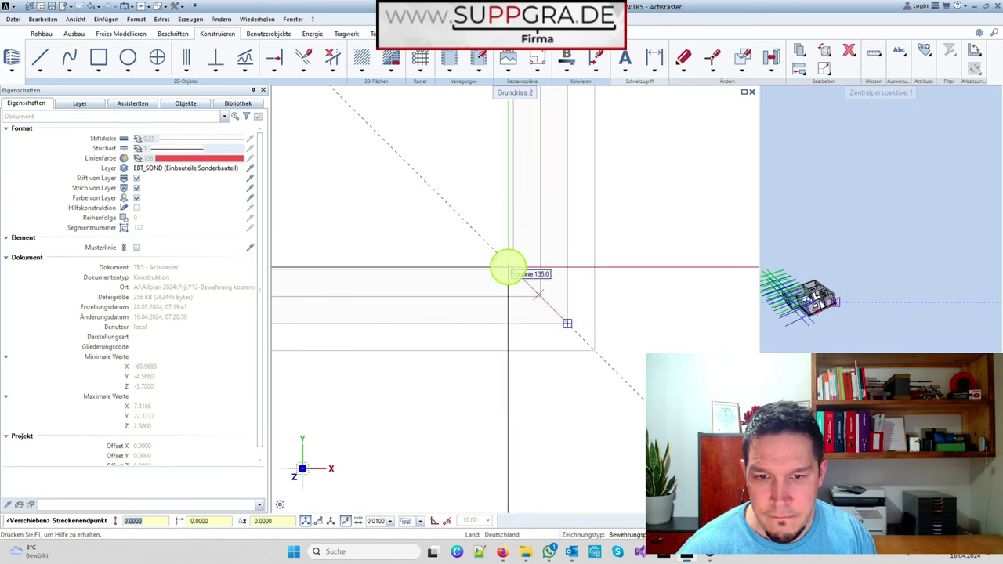
left_click(508, 266)
scroll(650, 319, "down", 5)
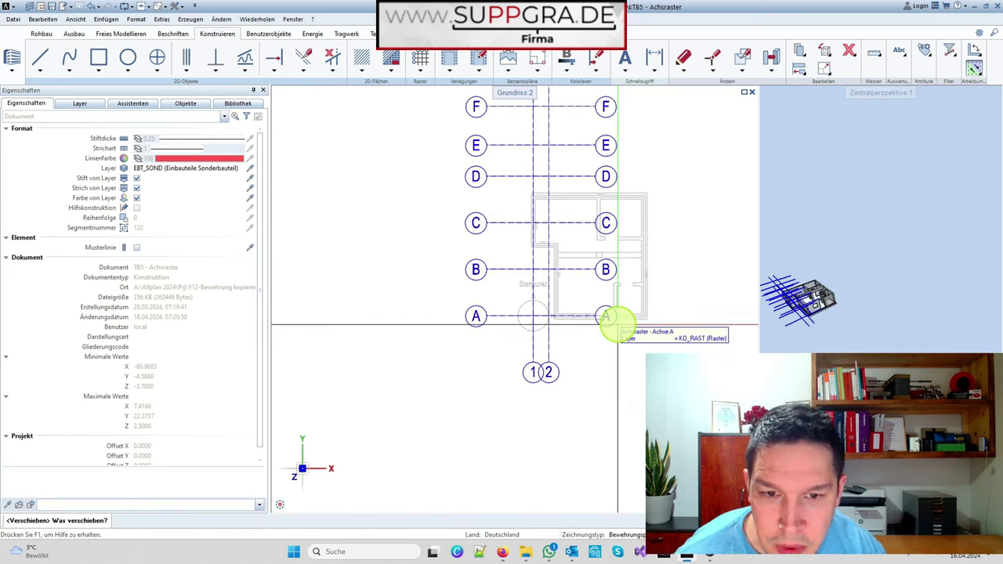
key("Escape")
scroll(575, 253, "up", 6)
key("m")
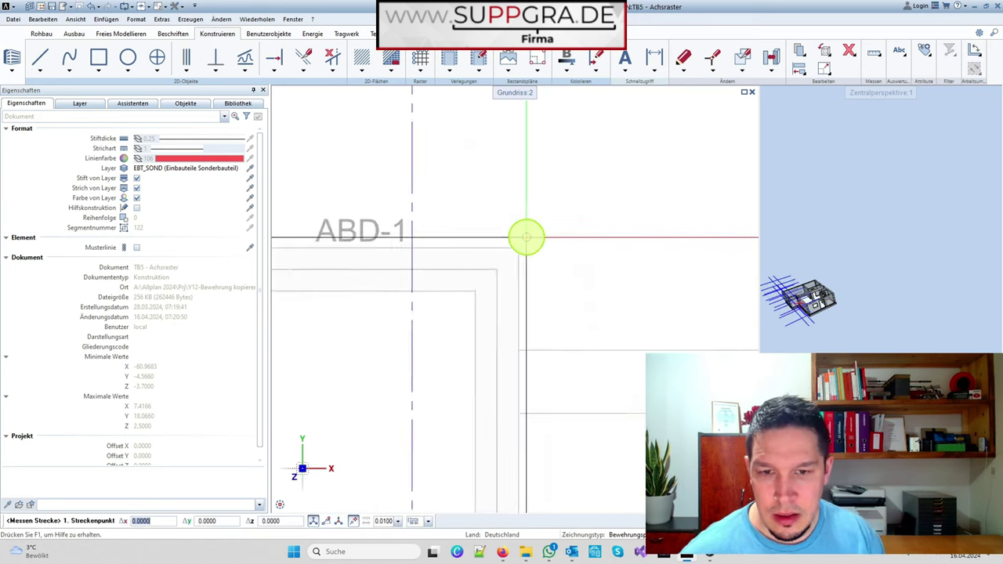
scroll(604, 249, "down", 3)
scroll(406, 276, "up", 3)
scroll(401, 272, "down", 1)
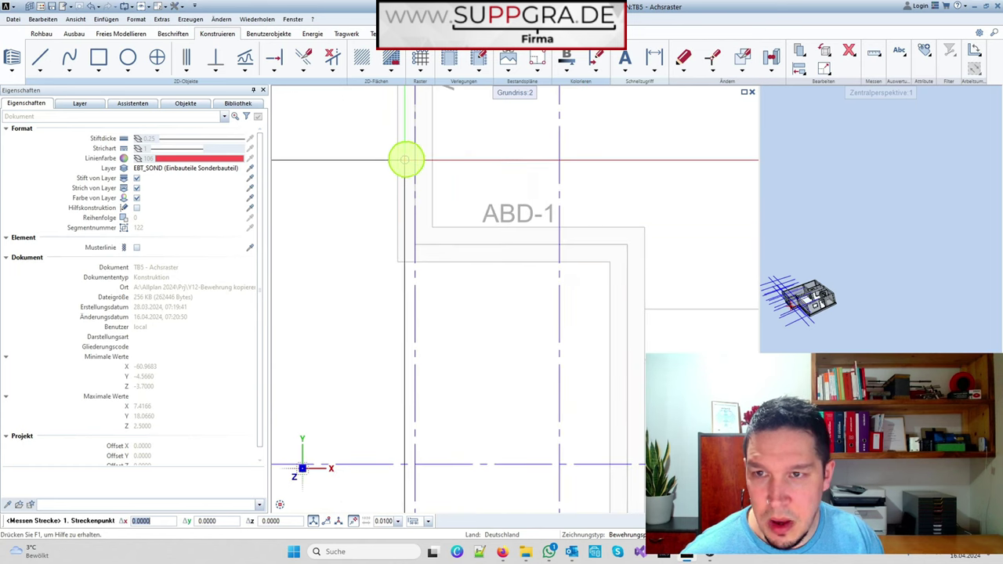
key("Escape")
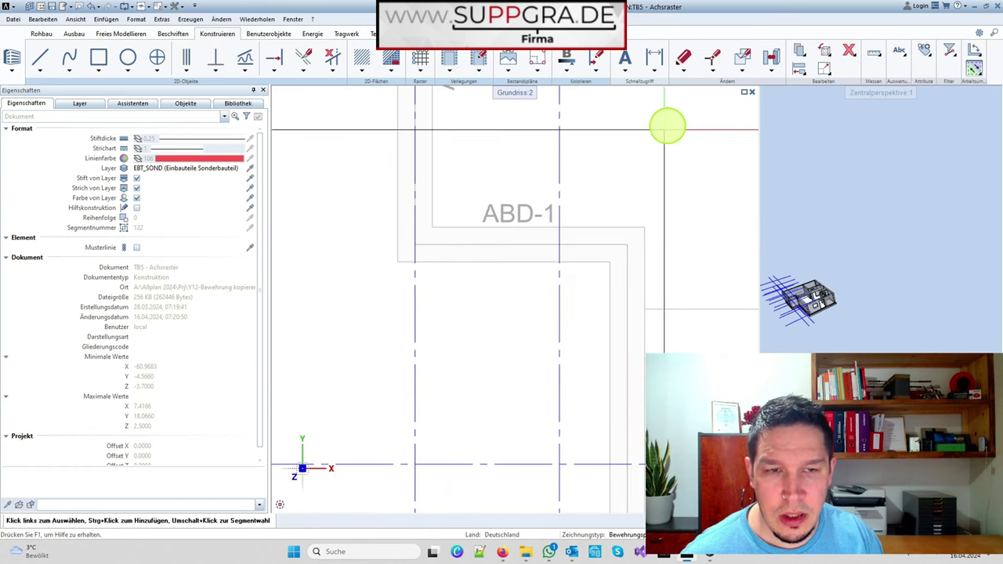
- Place a horizontal dimension line below the wall offset, dimensioning the outer left corner, the offset wall and the right exterior wall
left_click(651, 59)
scroll(428, 240, "down", 2)
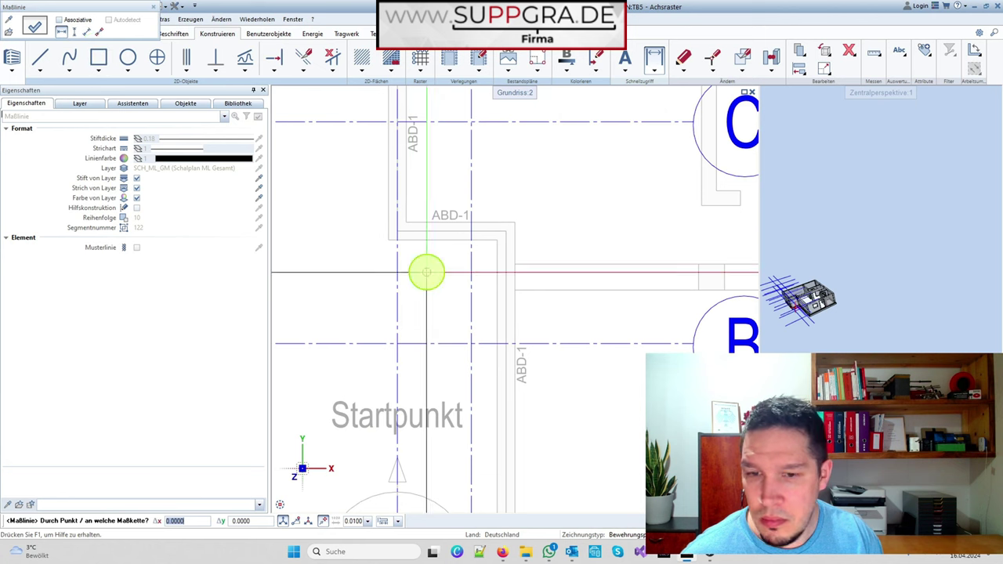
left_click(427, 272)
scroll(427, 272, "up", 3)
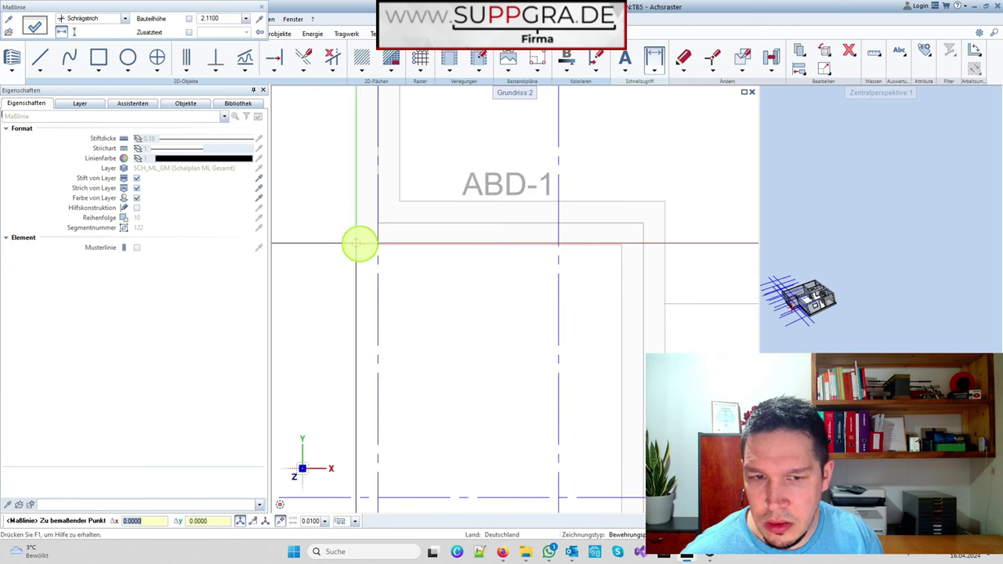
left_click(618, 246)
scroll(421, 212, "down", 3)
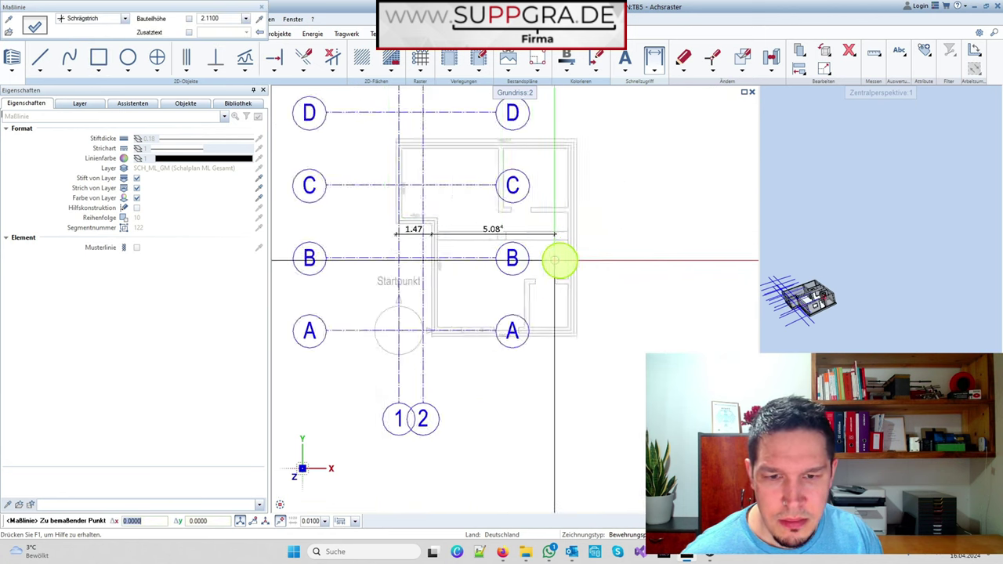
scroll(559, 261, "up", 3)
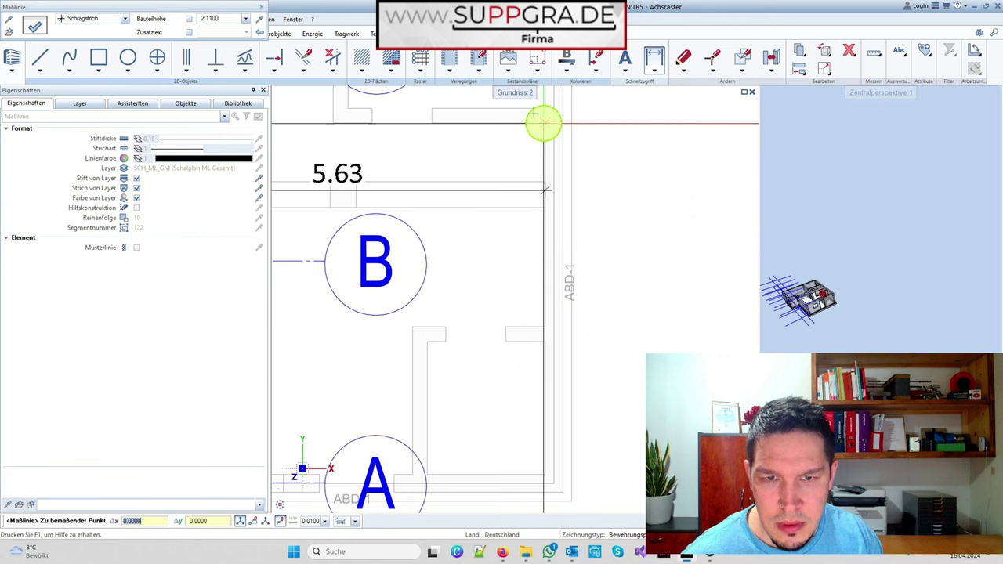
left_click(544, 123)
scroll(650, 234, "down", 3)
key("Escape")
key("Escape")
- Try to move the horizontal dimension line from the outer wall corner, including with the Maßlinie verschieben tool
scroll(435, 224, "up", 3)
key("v")
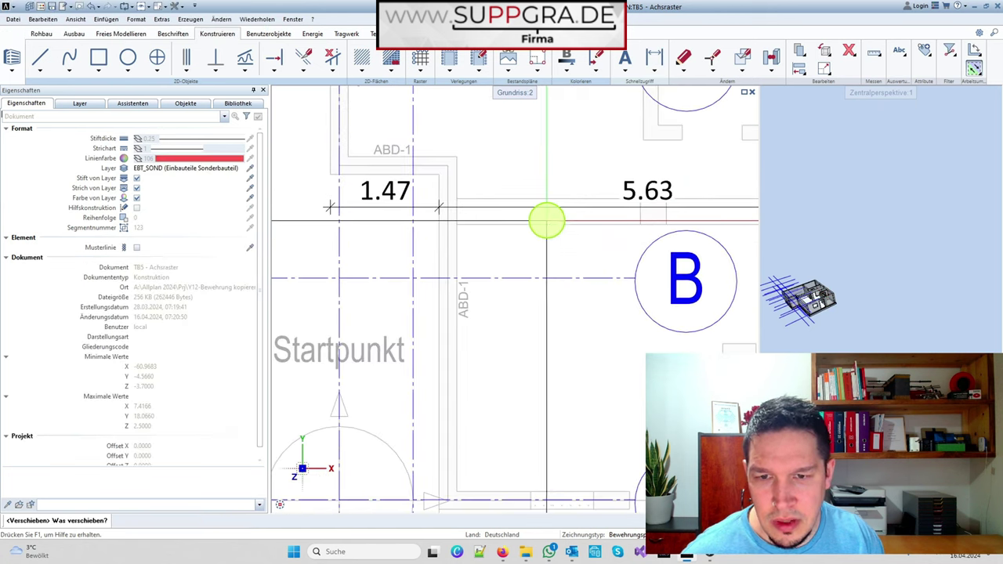
left_click(545, 208)
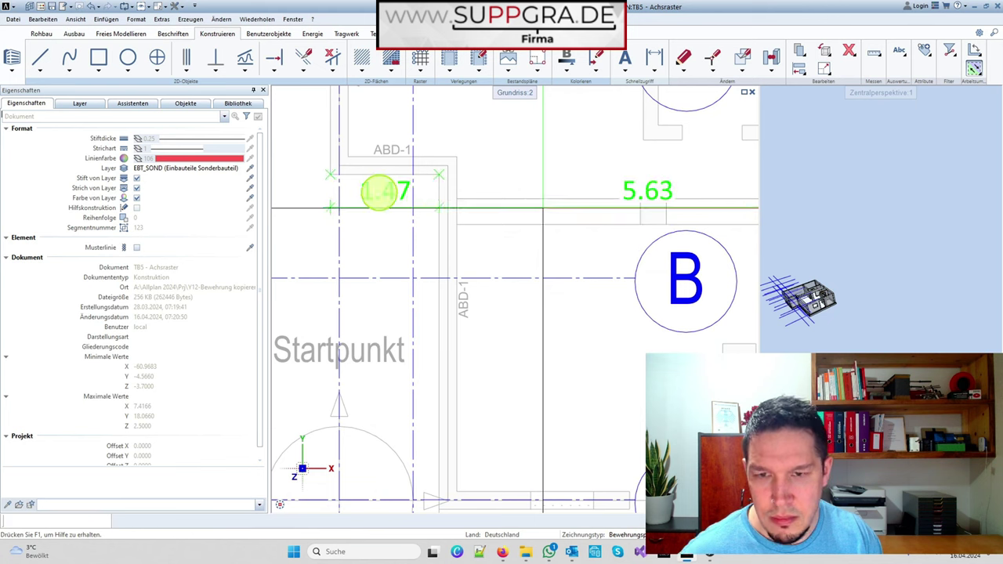
scroll(378, 192, "up", 2)
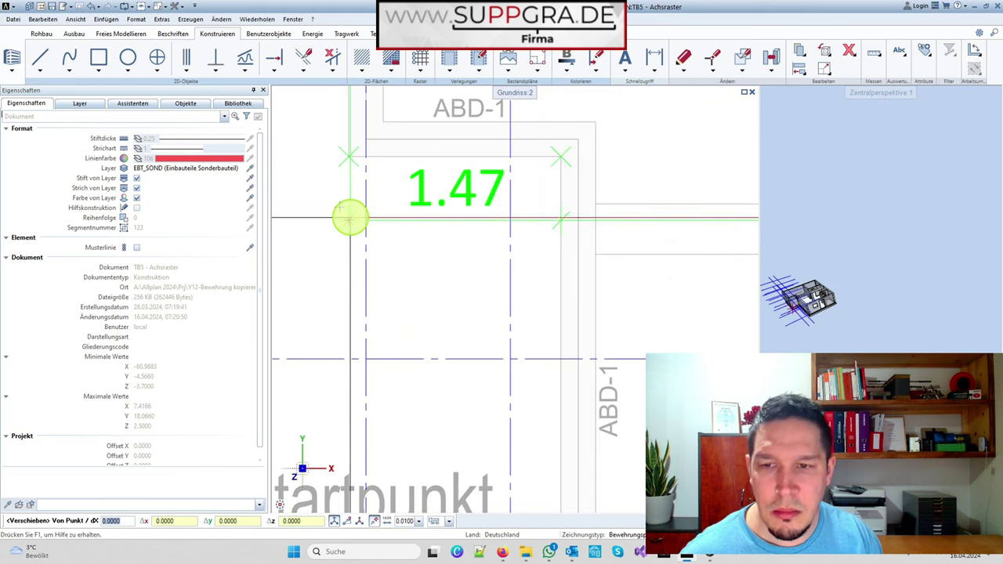
key("Escape")
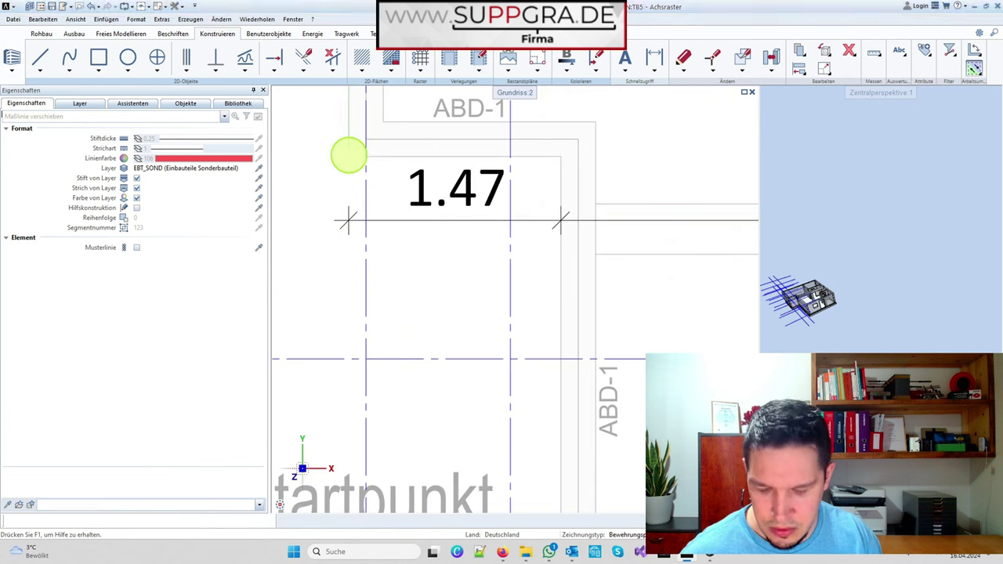
left_click(381, 218)
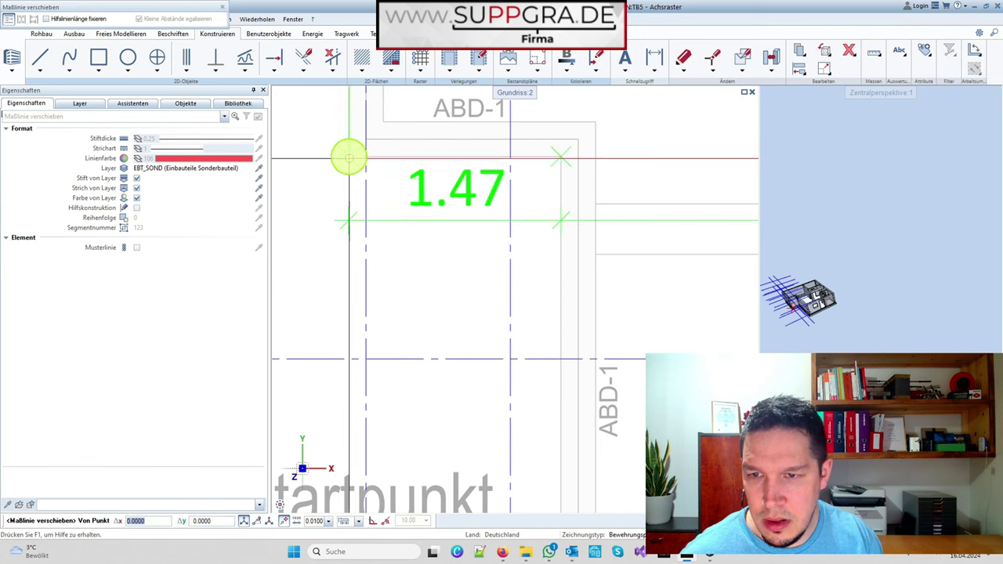
left_click(349, 155)
left_click(431, 228)
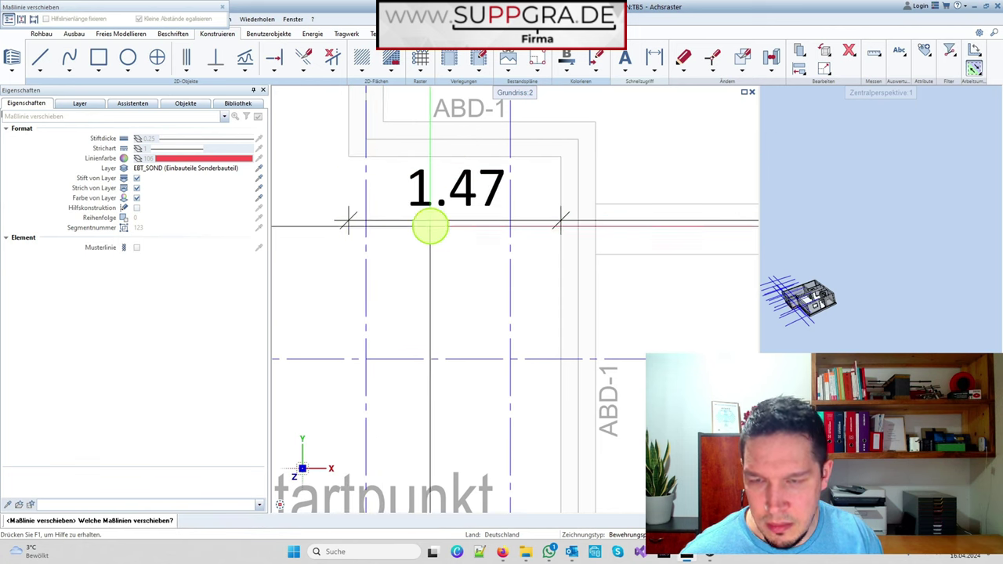
key("Escape")
- Move the horizontal dimension line sideways so its left end lies on axis 1
key("v")
left_click(431, 221)
left_click(348, 219)
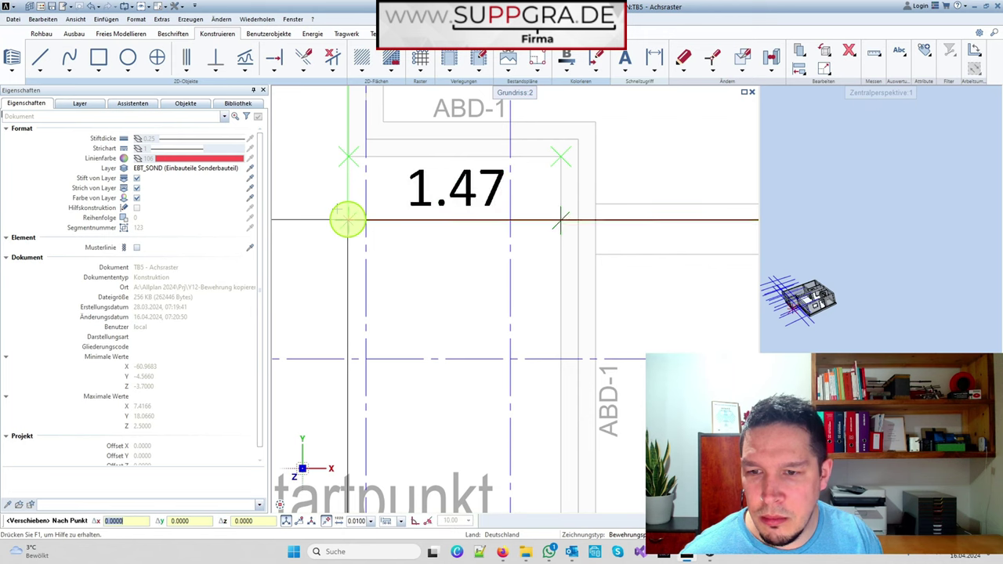
left_click(366, 219)
scroll(363, 269, "down", 3)
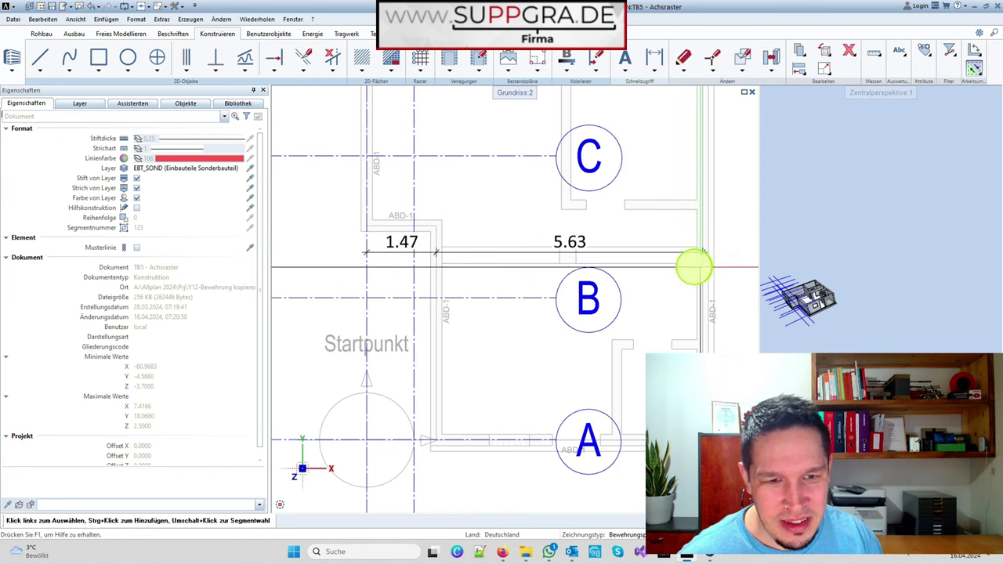
- Start a new dimension line based on the existing horizontal one and set its direction to vertical
right_click(538, 253)
right_click(538, 253)
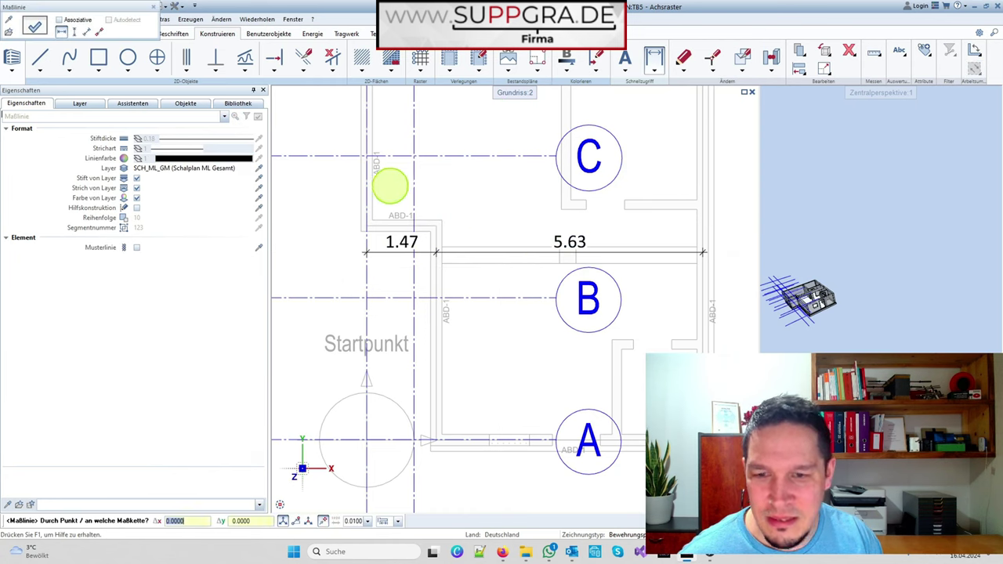
left_click(73, 31)
scroll(289, 143, "down", 3)
left_click(524, 268)
scroll(549, 282, "up", 5)
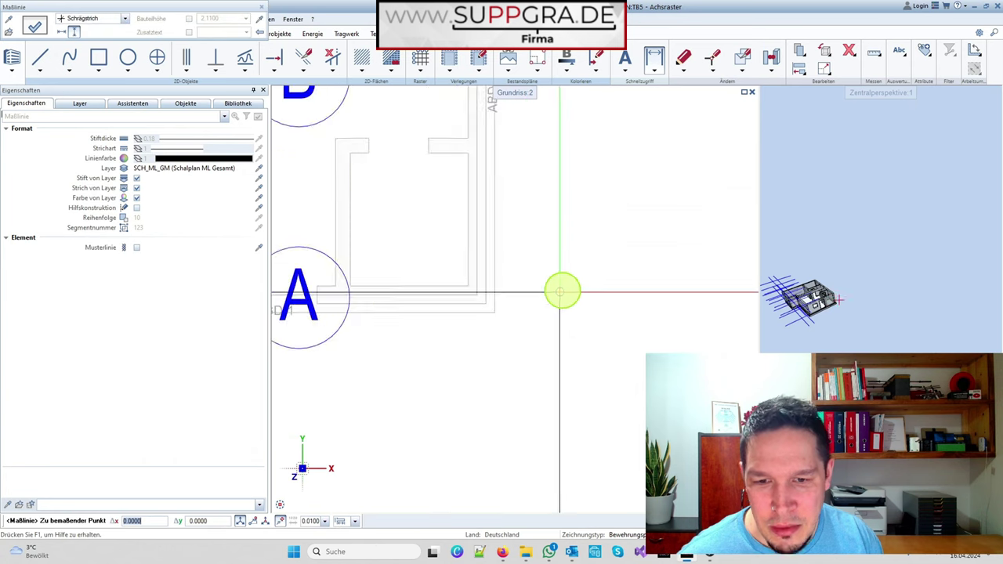
left_click(419, 336)
scroll(484, 358, "down", 3)
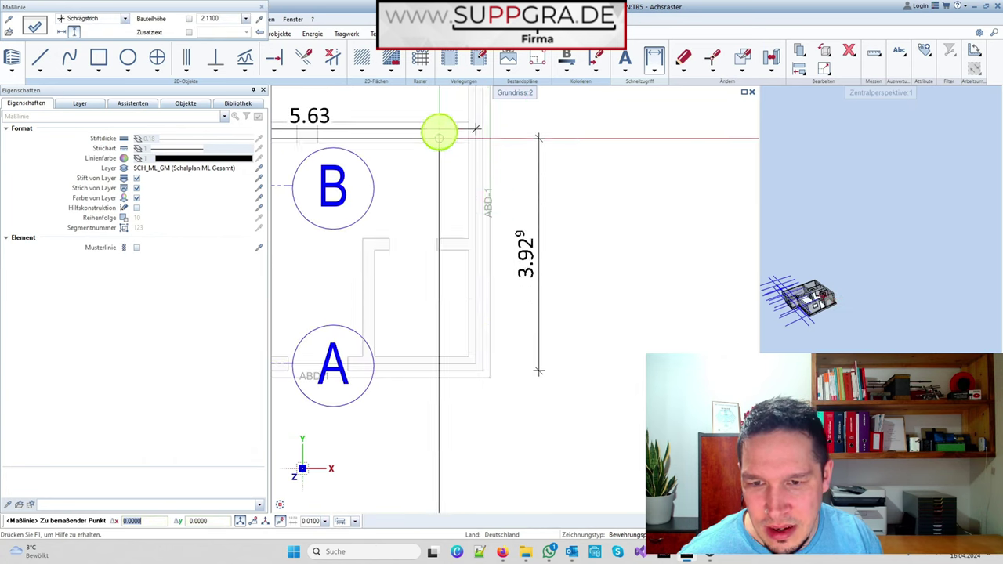
scroll(443, 128, "up", 3)
scroll(509, 251, "down", 3)
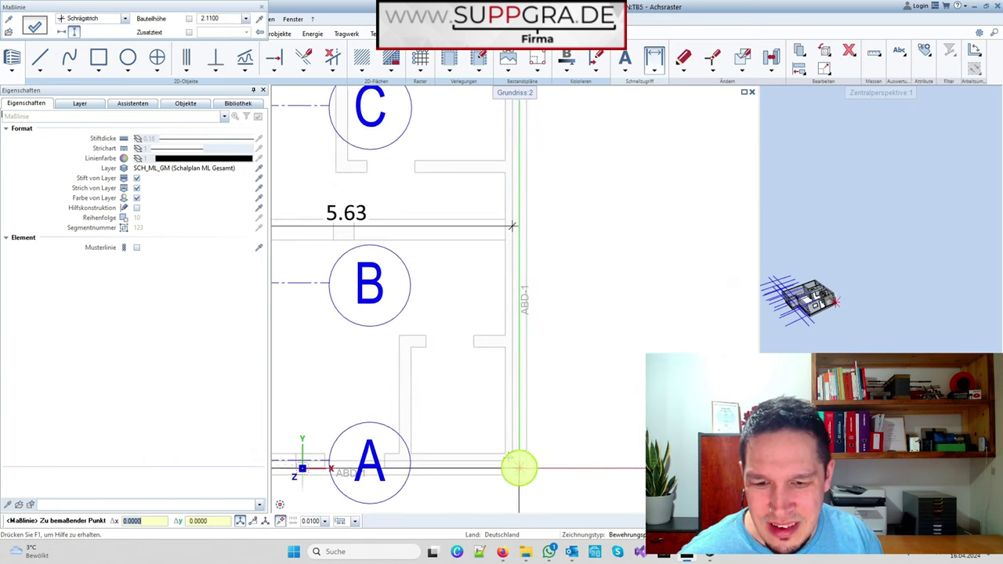
scroll(561, 342, "down", 2)
key("Escape")
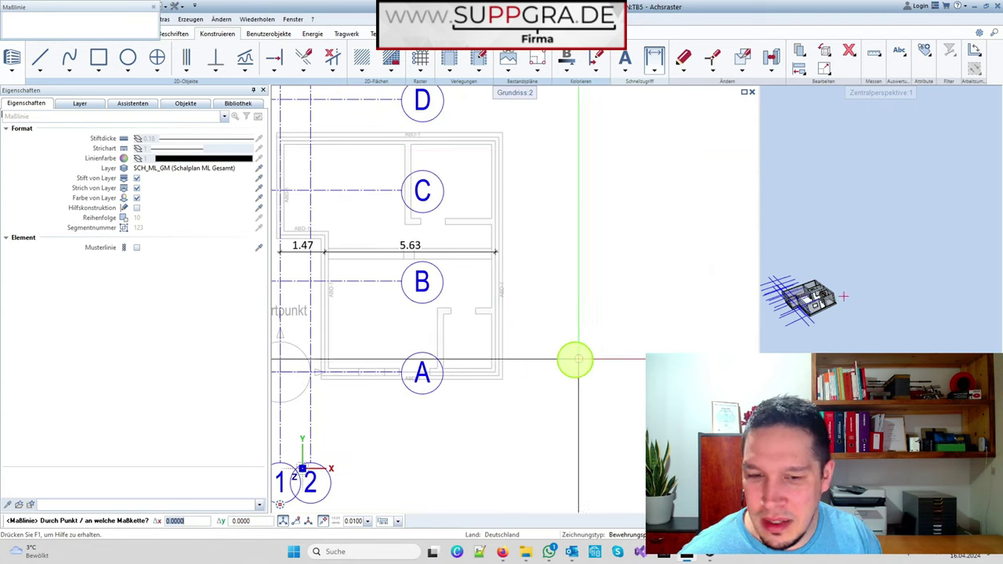
- Place the vertical dimension line outside the right exterior wall, dimensioning from the midpoint of the exterior wall's lower-right corner
scroll(406, 403, "up", 3)
left_click(403, 403)
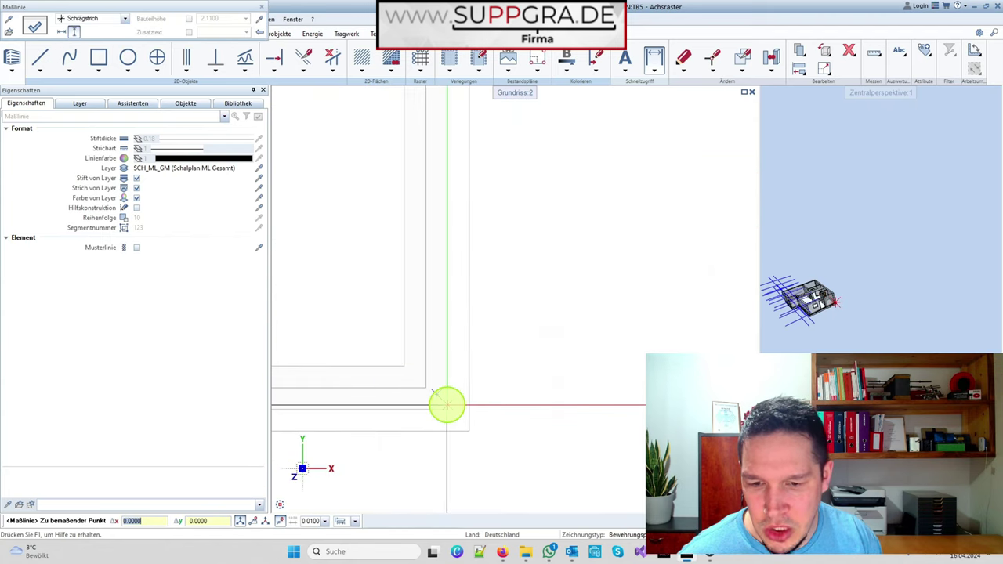
right_click(448, 405)
left_click(518, 305)
scroll(410, 365, "up", 2)
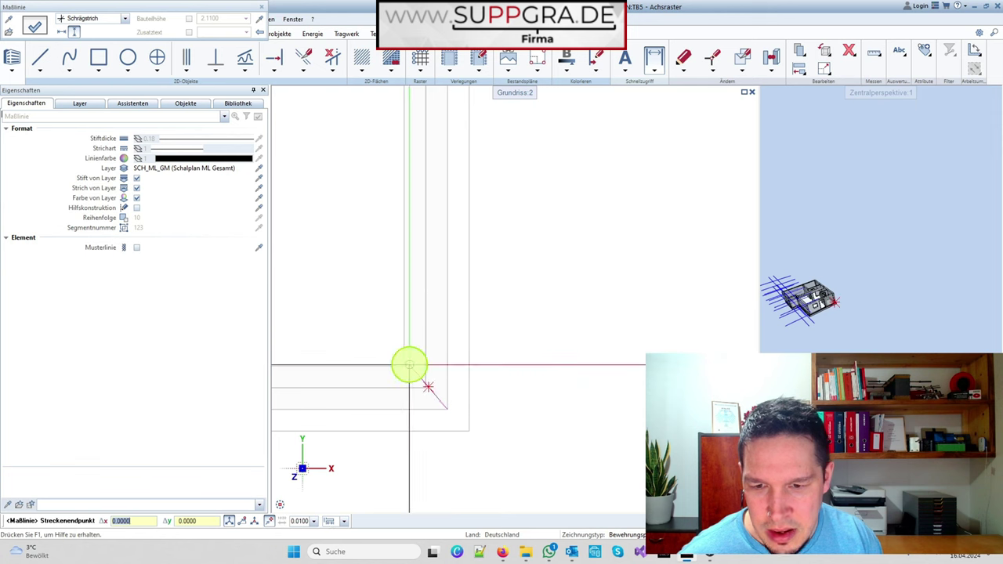
- Add the midpoint of the lower horizontal interior wall's thickness, where it meets the right exterior wall, to the vertical dimension line
scroll(403, 365, "down", 3)
scroll(470, 327, "up", 3)
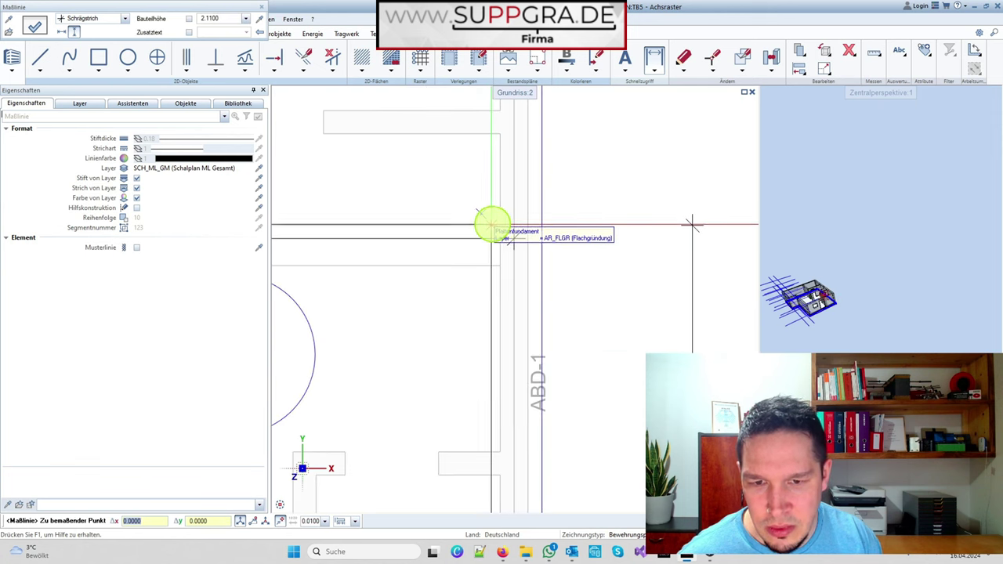
right_click(502, 227)
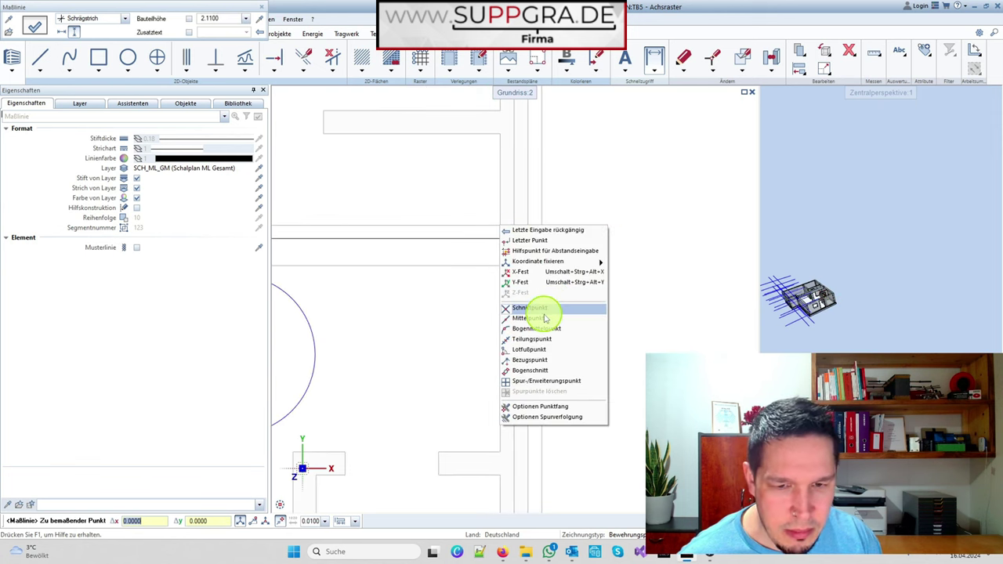
left_click(503, 265)
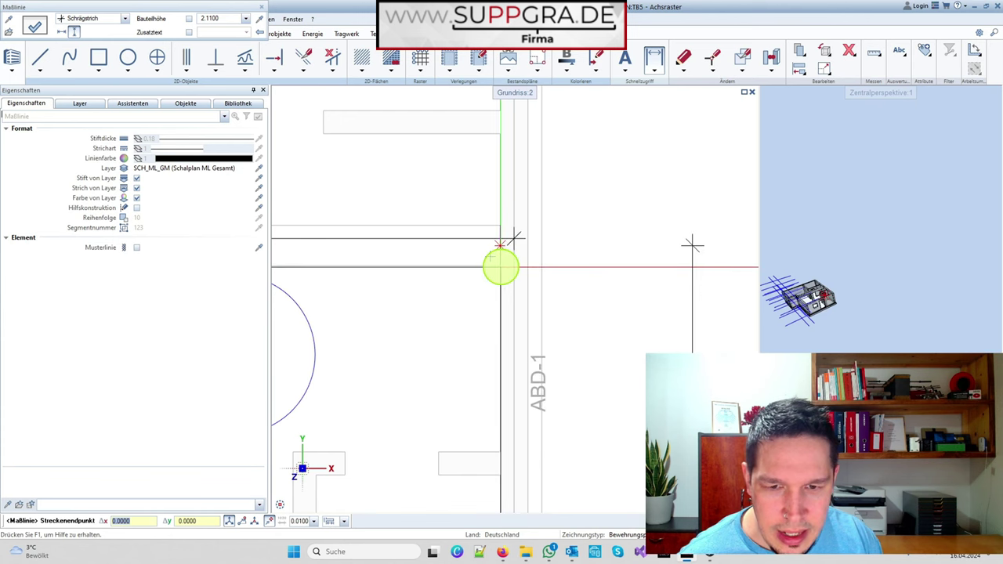
left_click(501, 267)
scroll(535, 310, "down", 2)
scroll(499, 152, "up", 2)
scroll(496, 223, "down", 3)
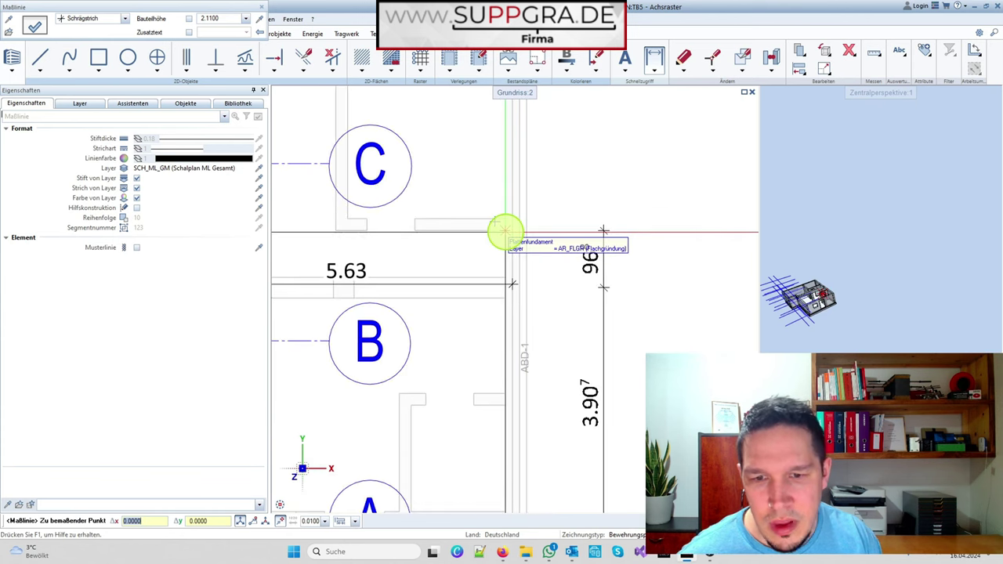
- Add the midpoint of the upper horizontal interior wall's thickness at the right exterior wall to the vertical dimension line
scroll(505, 233, "down", 3)
scroll(525, 208, "up", 3)
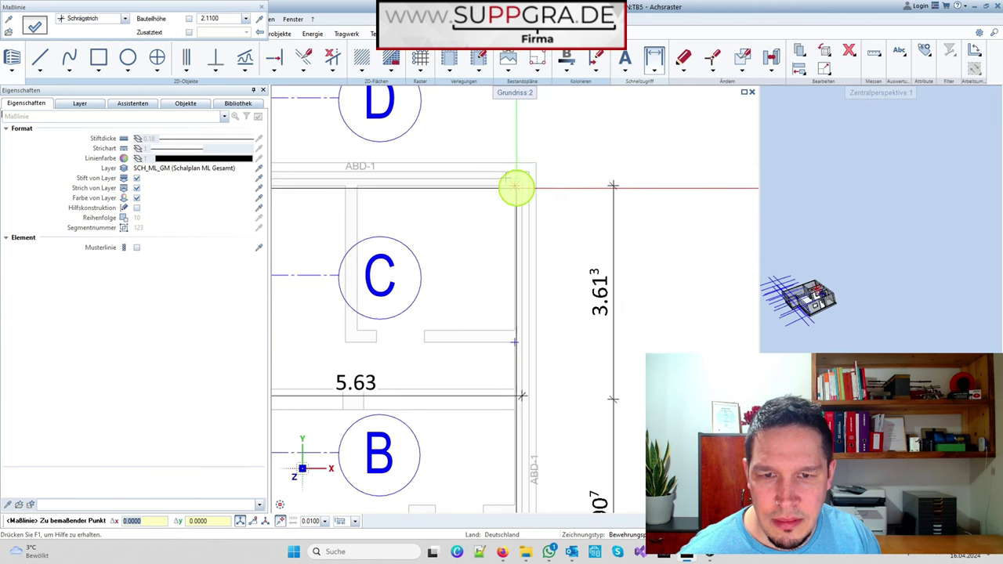
scroll(515, 188, "down", 3)
scroll(517, 227, "up", 5)
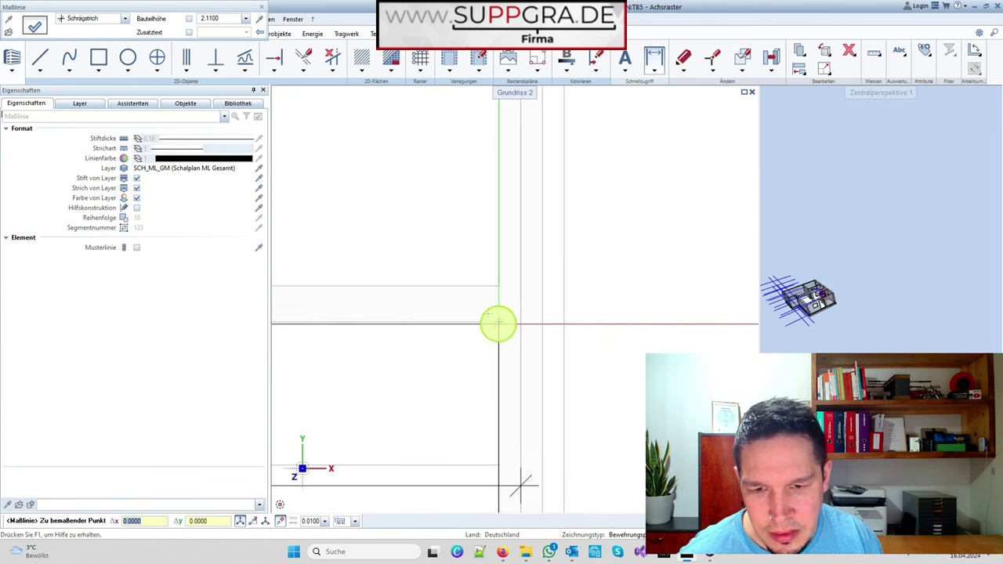
right_click(497, 321)
left_click(537, 416)
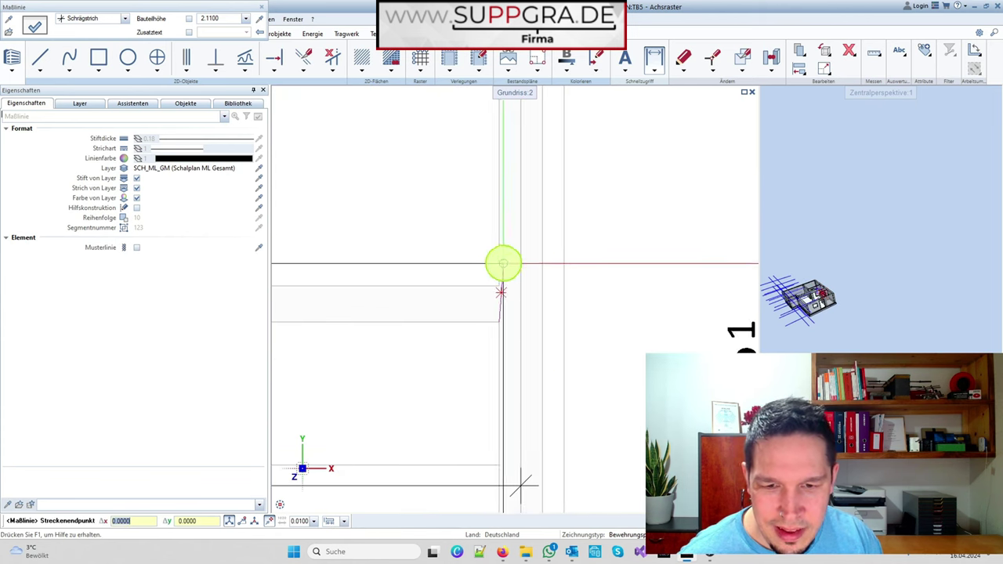
left_click(498, 287)
scroll(495, 292, "down", 4)
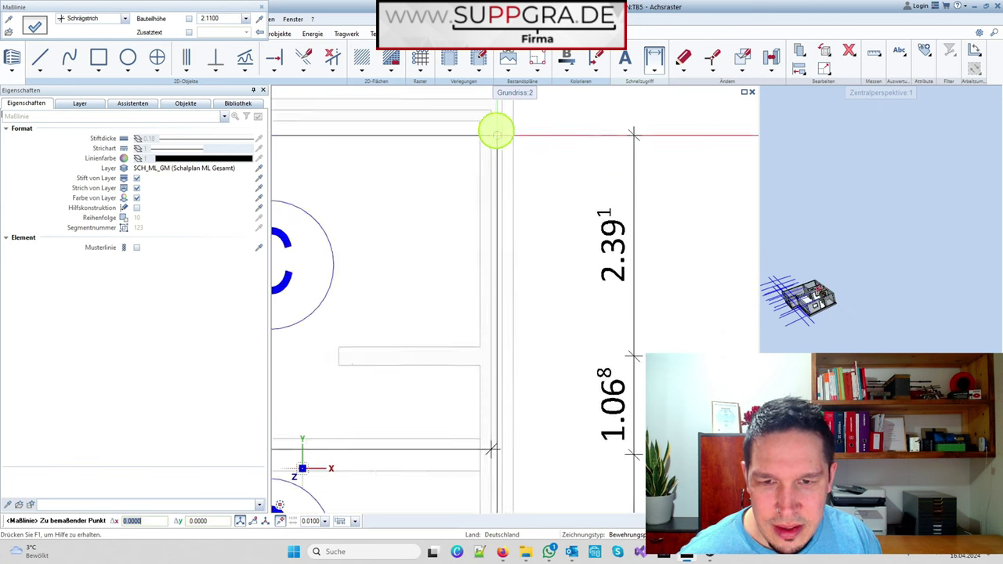
- Add the midpoint of the exterior wall's upper-right corner as the last dimension point and finish the vertical dimension line
right_click(479, 152)
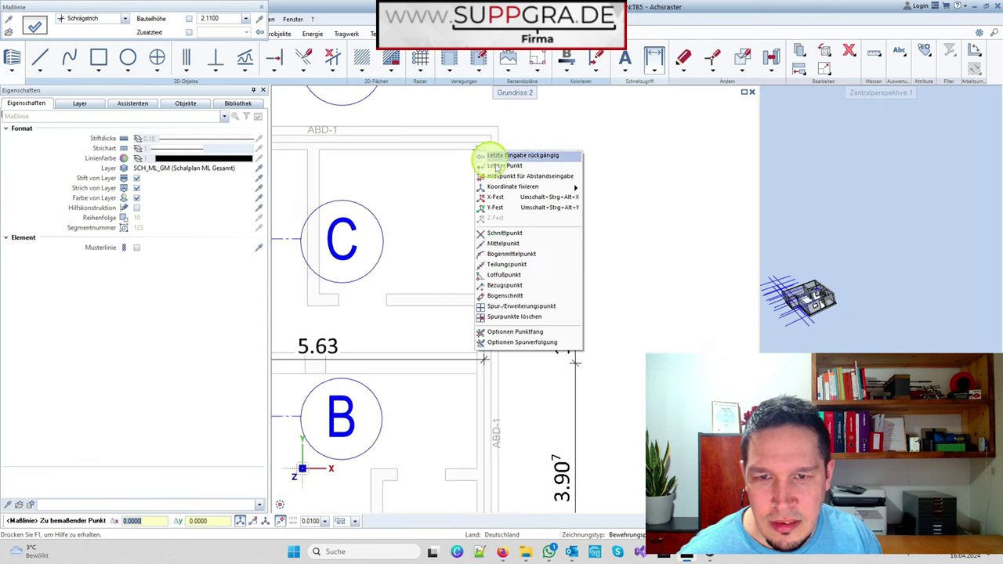
left_click(500, 243)
left_click(492, 135)
scroll(575, 142, "down", 4)
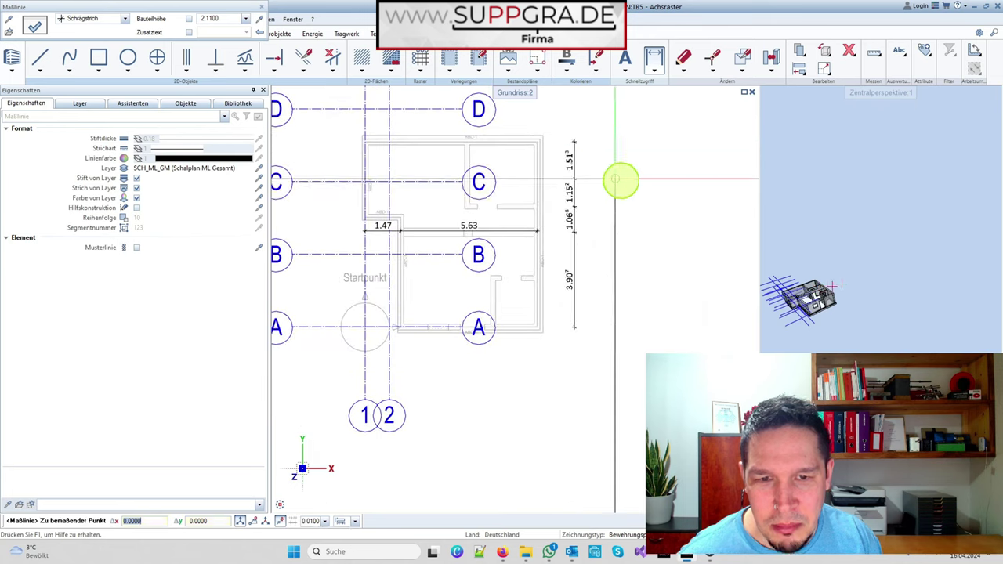
key("Escape")
key("Escape")
- Insert a point into the horizontal dimension line's 5.63 segment at the midpoint of the vertical interior wall near axis C
double_click(483, 232)
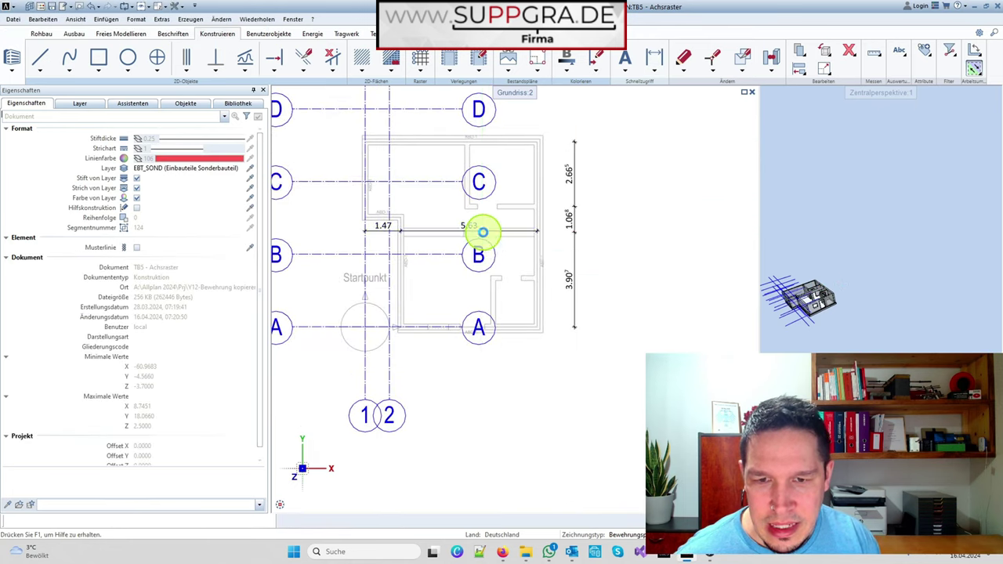
scroll(478, 206, "up", 4)
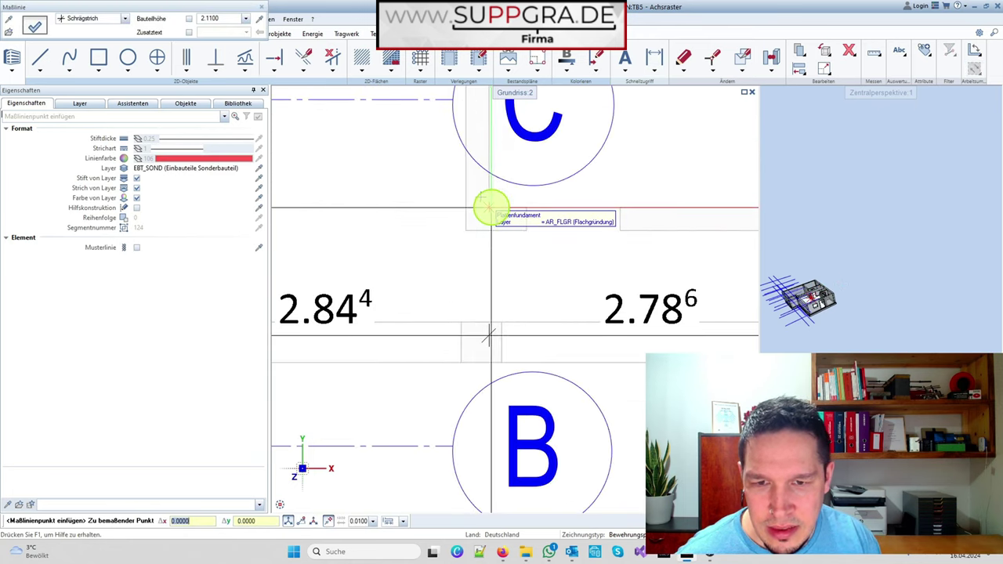
right_click(488, 208)
left_click(532, 293)
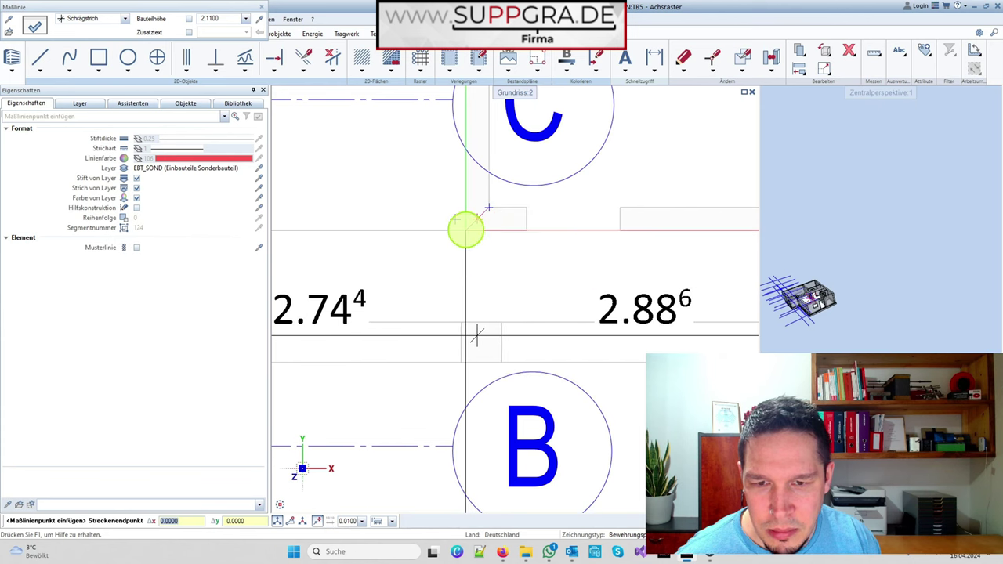
left_click(465, 230)
scroll(442, 163, "down", 4)
key("Escape")
scroll(448, 215, "up", 3)
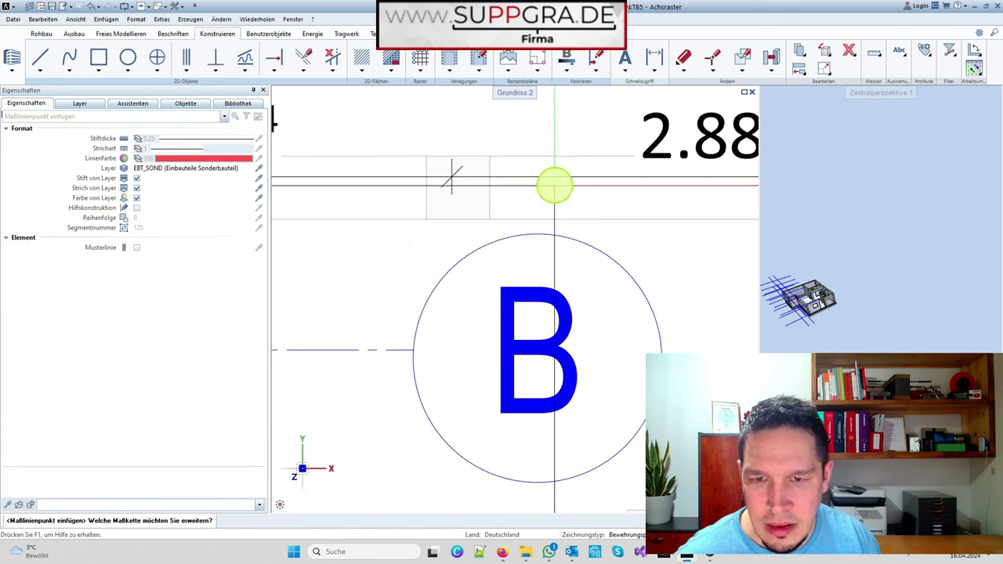
scroll(553, 183, "down", 3)
scroll(538, 185, "up", 3)
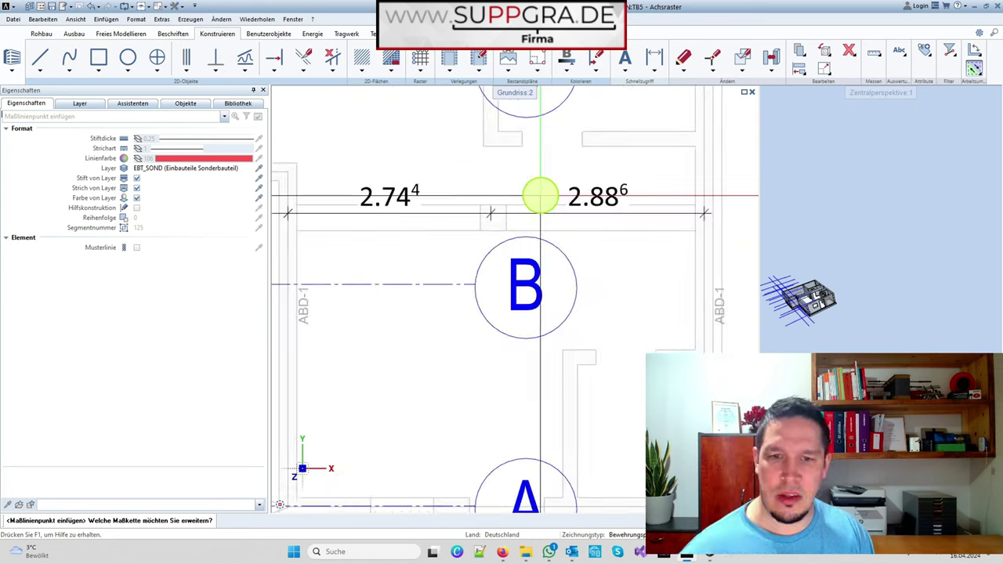
scroll(540, 195, "down", 4)
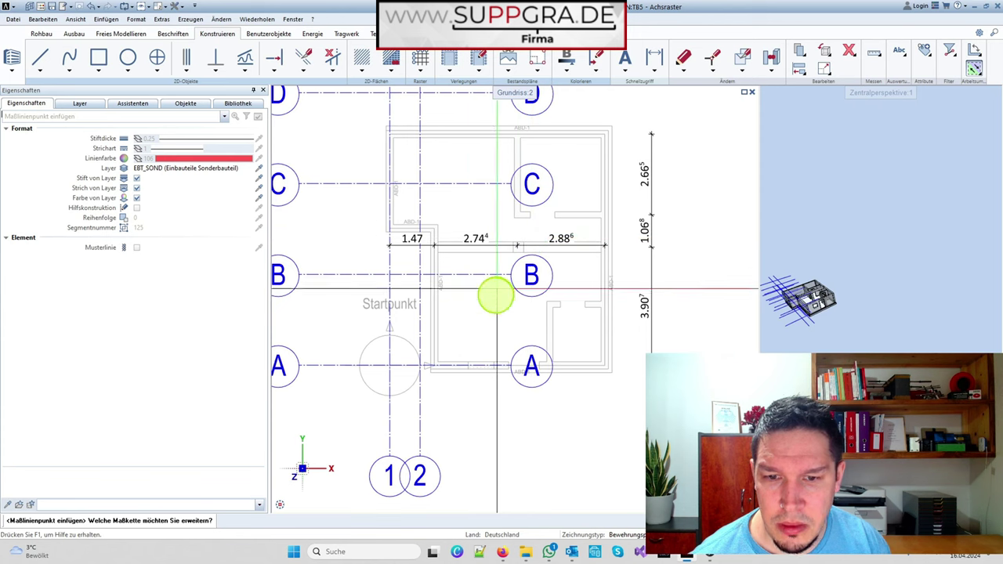
key("Escape")
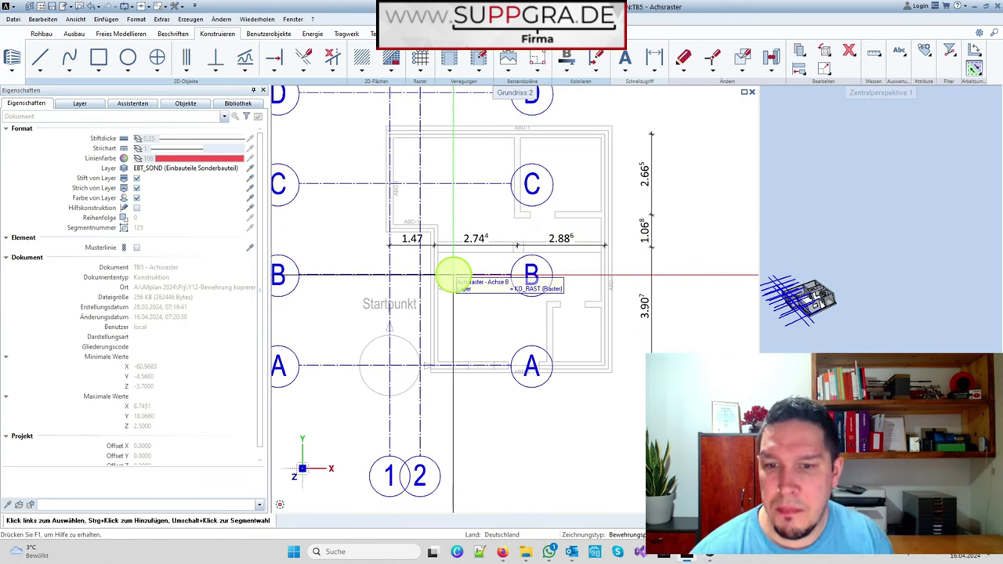
- Open the axis grid for modification and extend the lower end of axis 2 further down in two moves
scroll(454, 274, "down", 5)
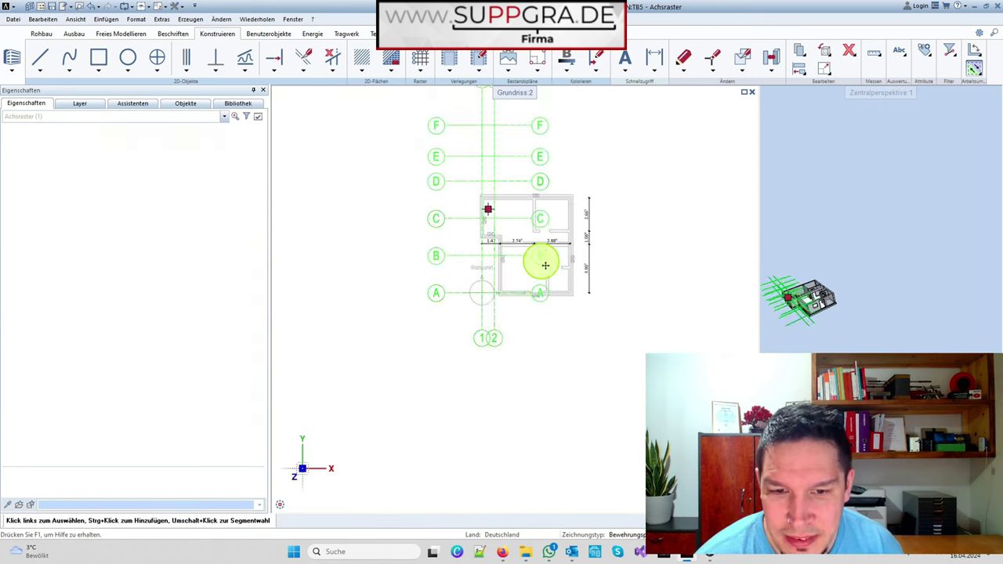
double_click(541, 261)
scroll(455, 307, "up", 3)
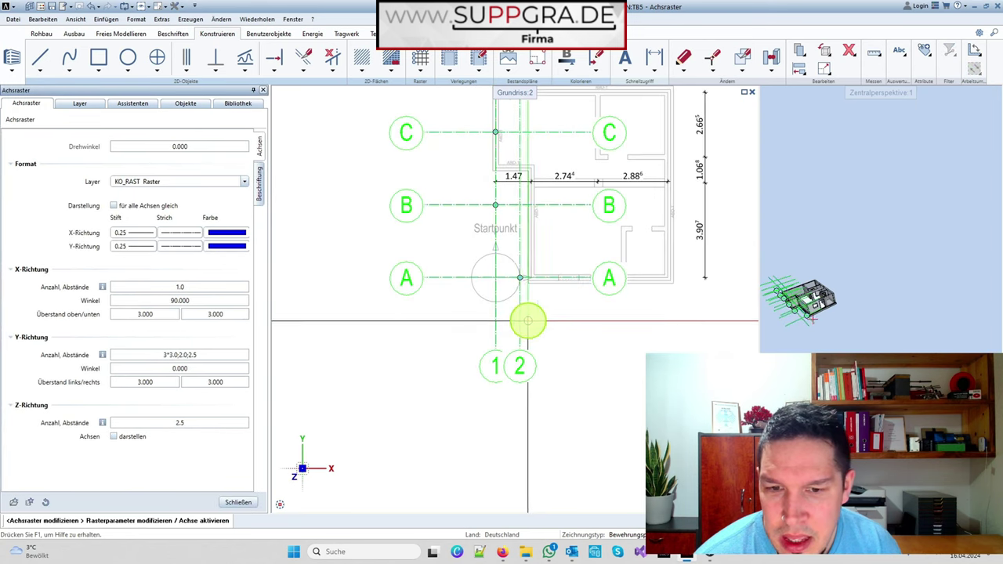
left_click(521, 278)
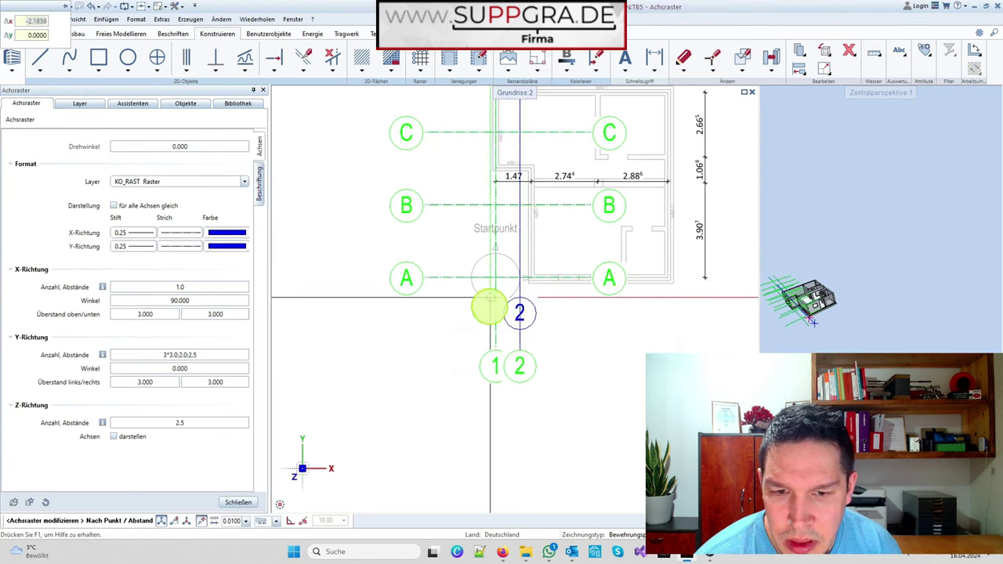
left_click(567, 431)
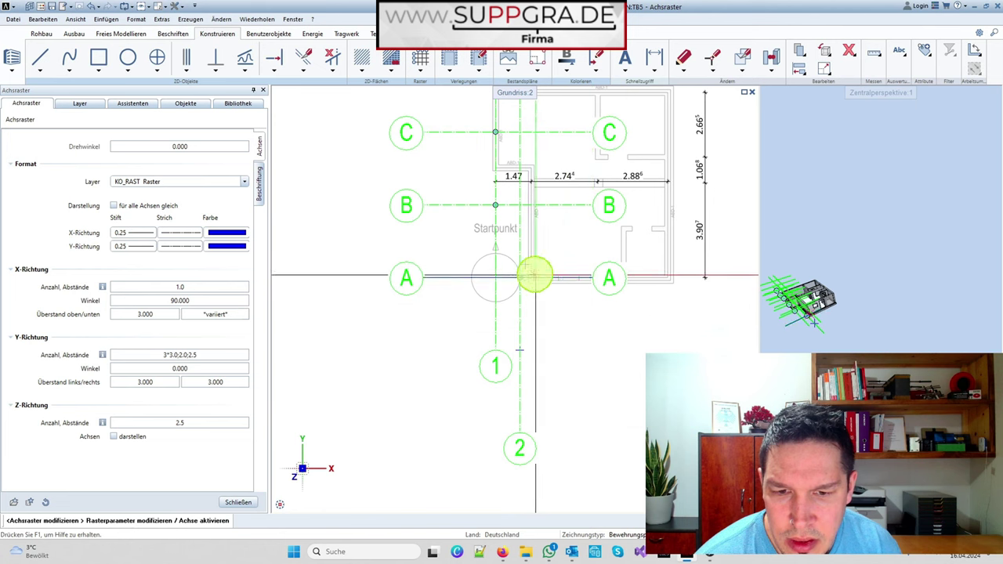
left_click(520, 277)
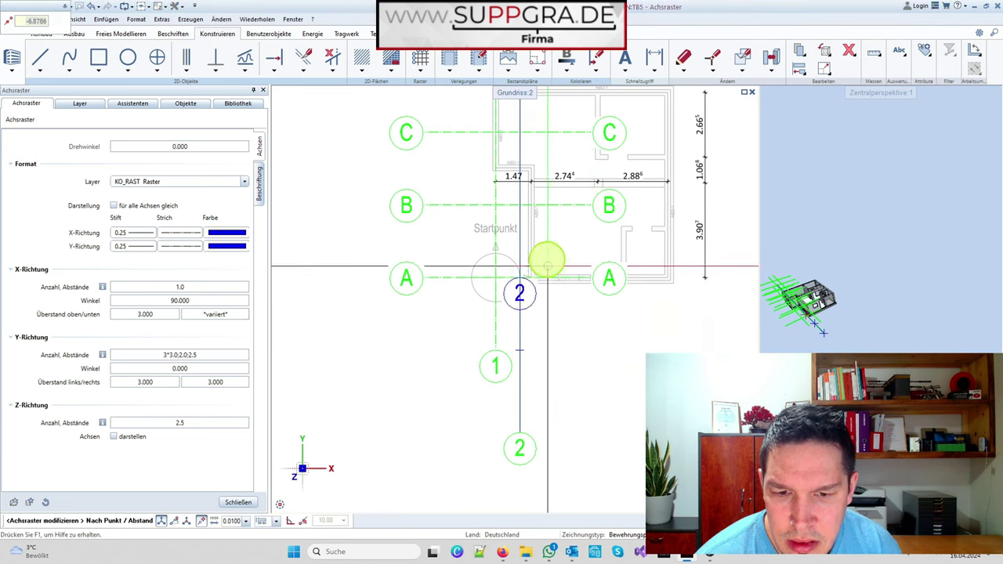
scroll(548, 262, "down", 3)
left_click(557, 388)
scroll(543, 357, "up", 2)
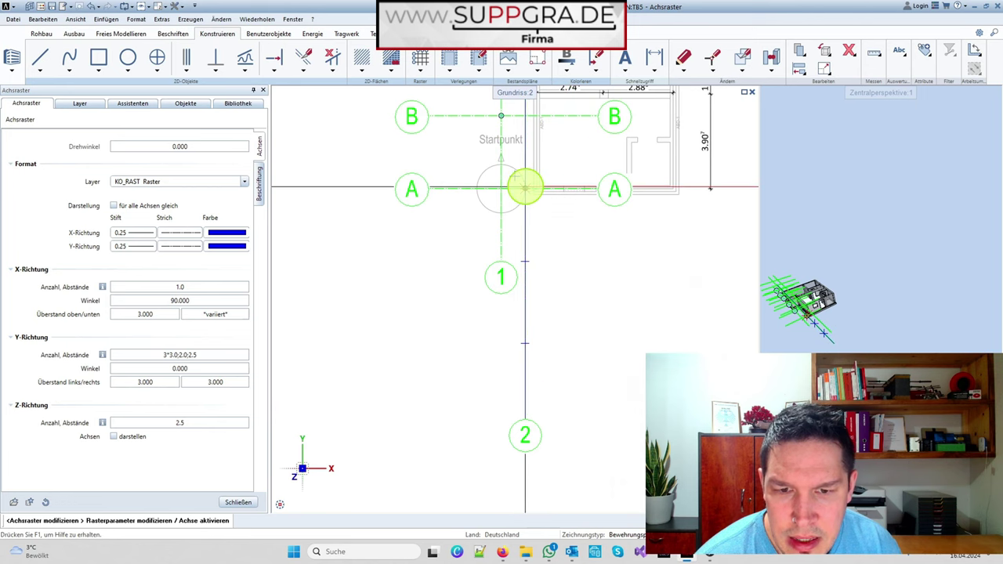
- Pull the lower end of axis 2 back up until level with axis 1 and leave the grid modification
left_click(525, 188)
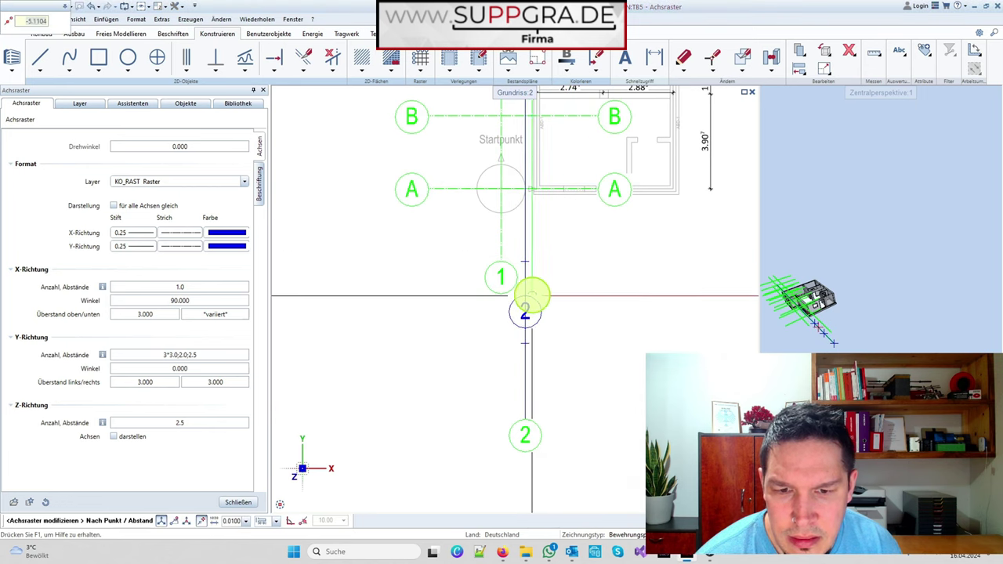
left_click(528, 294)
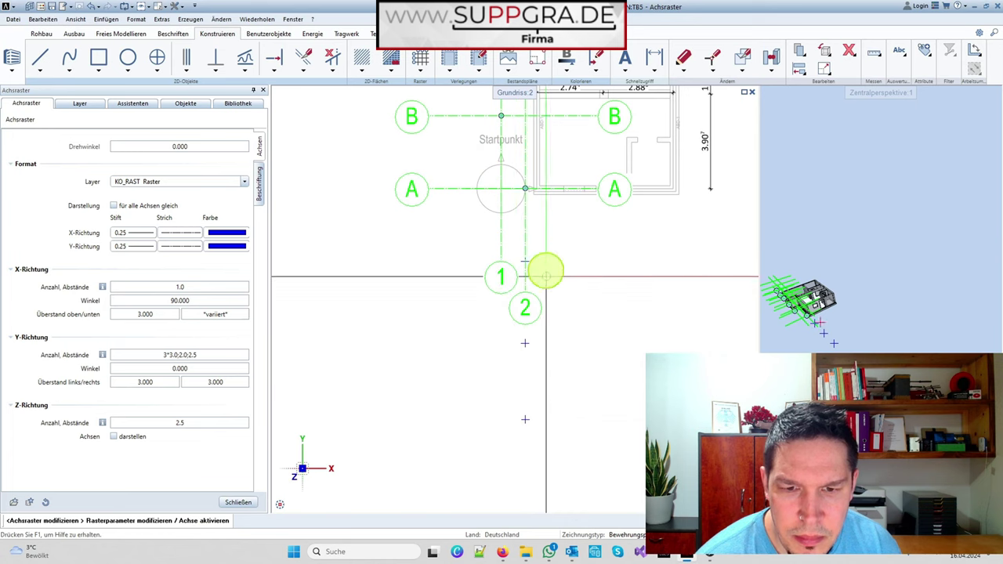
left_click(522, 188)
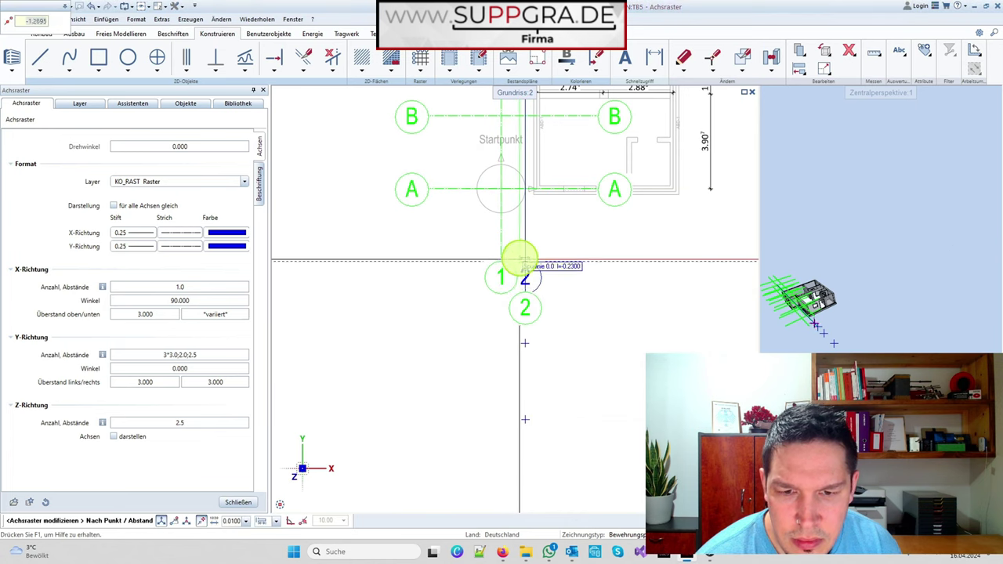
left_click(525, 260)
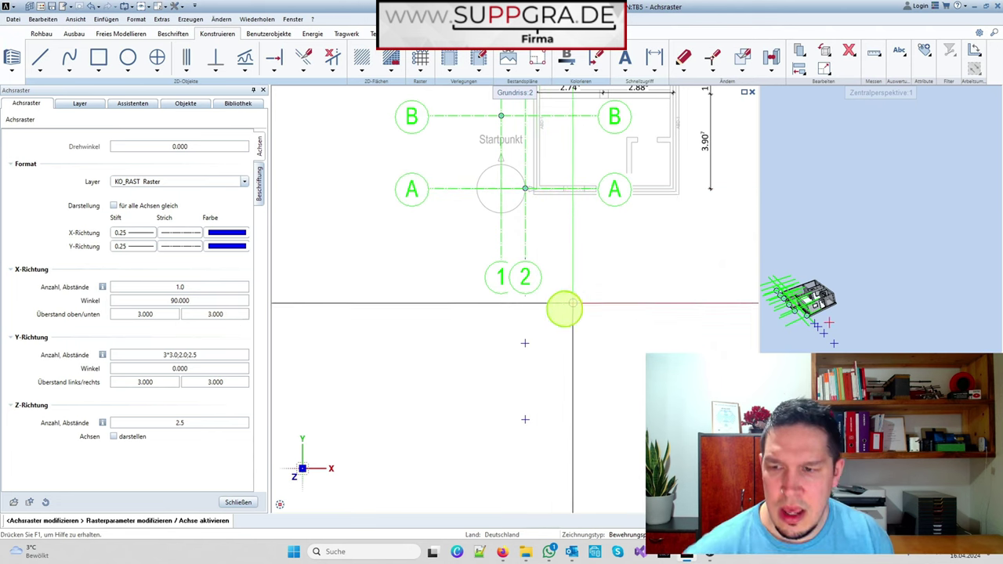
key("Escape")
- Reopen the axis grid for modification and set its X-direction axis spacing to 1.47
double_click(528, 279)
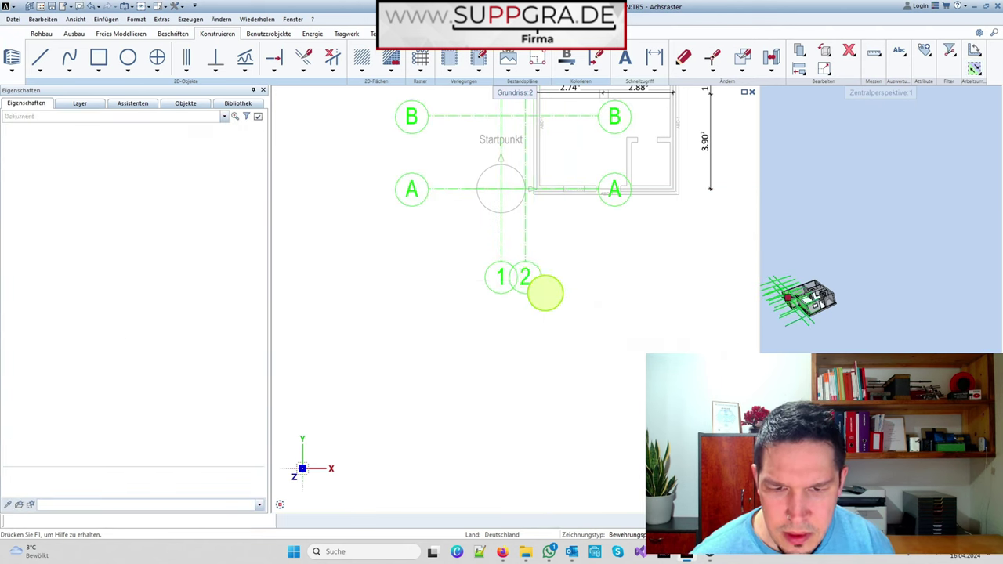
scroll(484, 286, "down", 1)
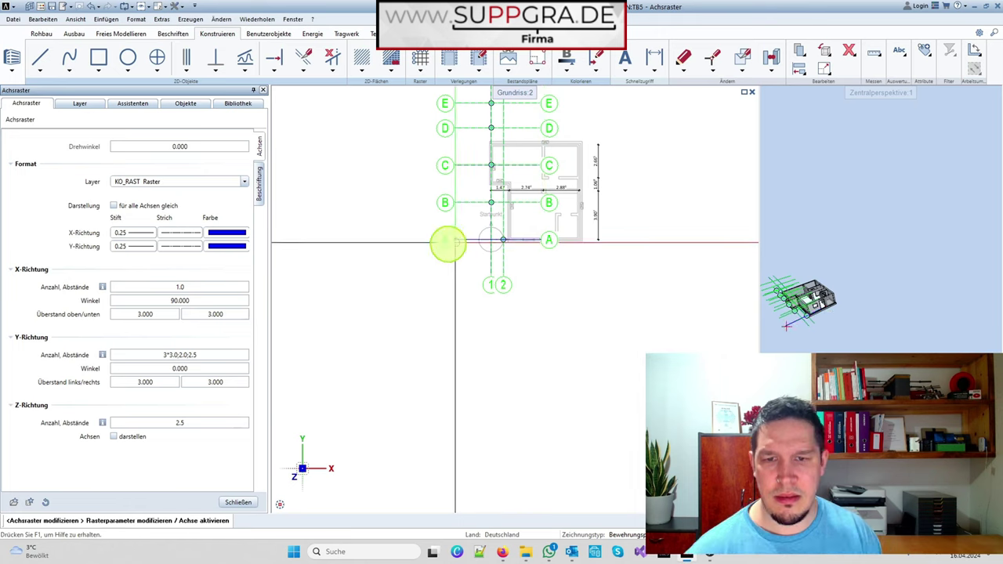
scroll(522, 184, "up", 1)
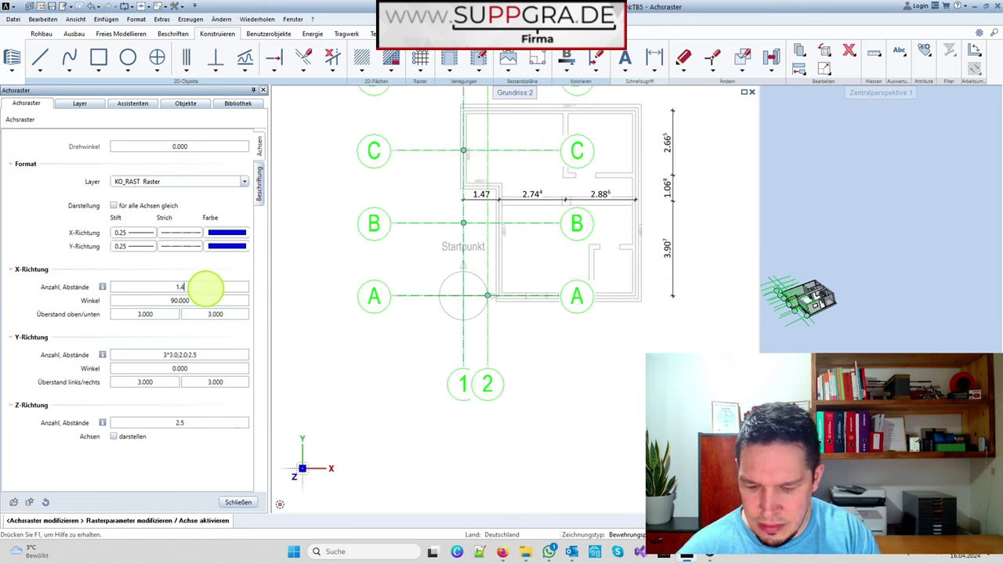
left_click(205, 289)
type("1.47")
key("Return")
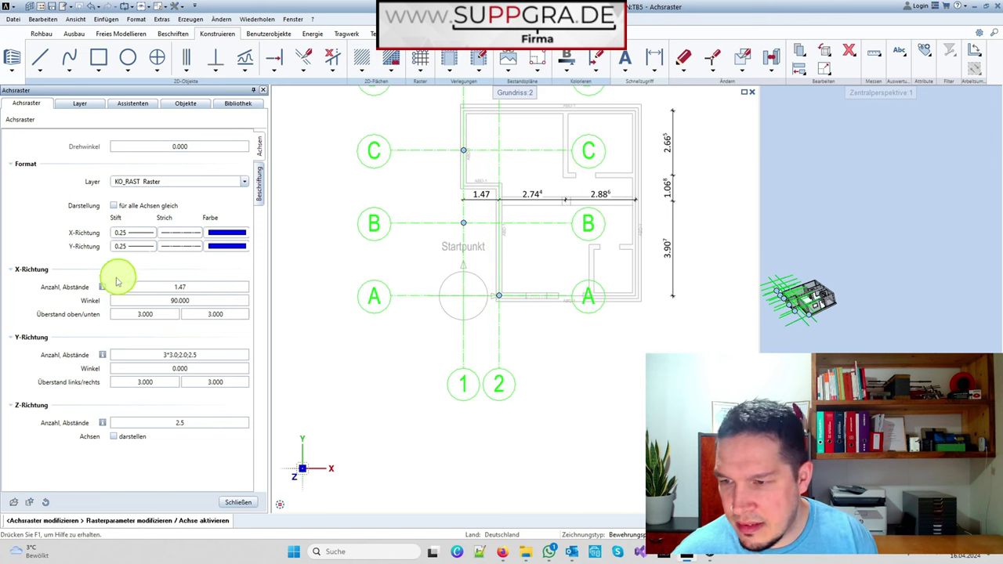
- Add a second X-direction spacing of 2.744 to the axis grid by entering 1.47;2.744
mouse_move(101, 290)
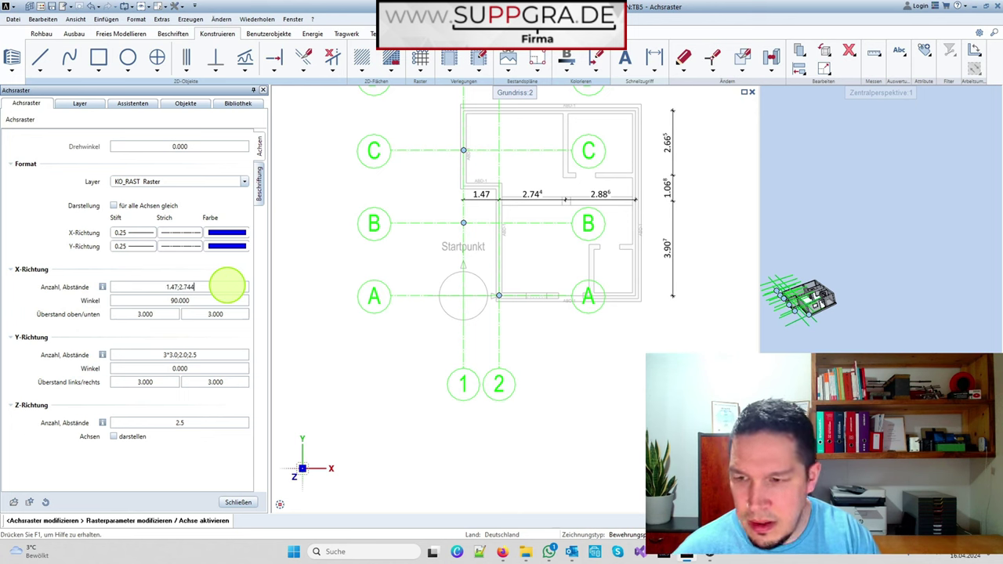
key("Return")
scroll(603, 161, "up", 4)
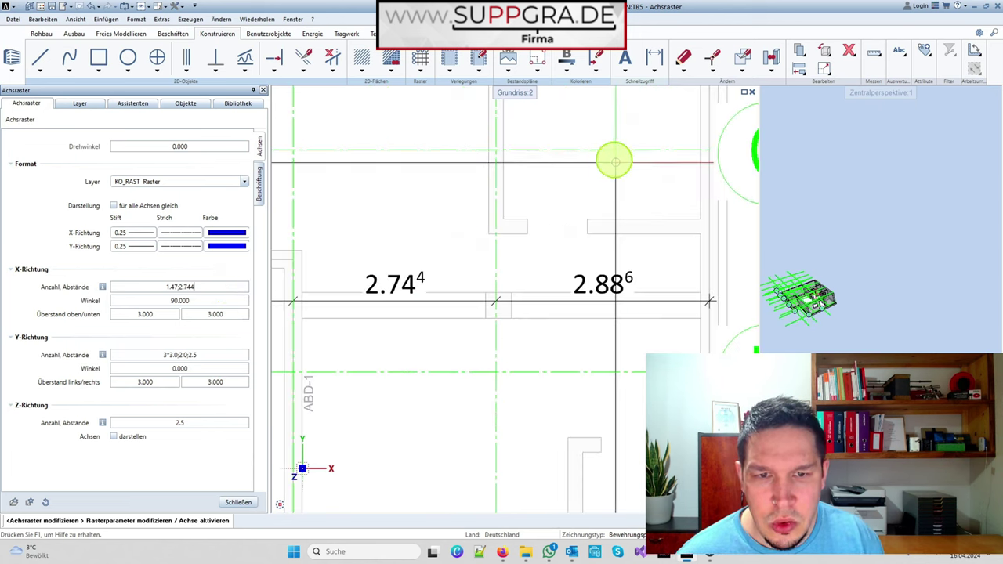
- Try the X-direction spacings 1.47;2*2.744 to repeat the second spacing, and remove the multiplier again
scroll(614, 162, "down", 4)
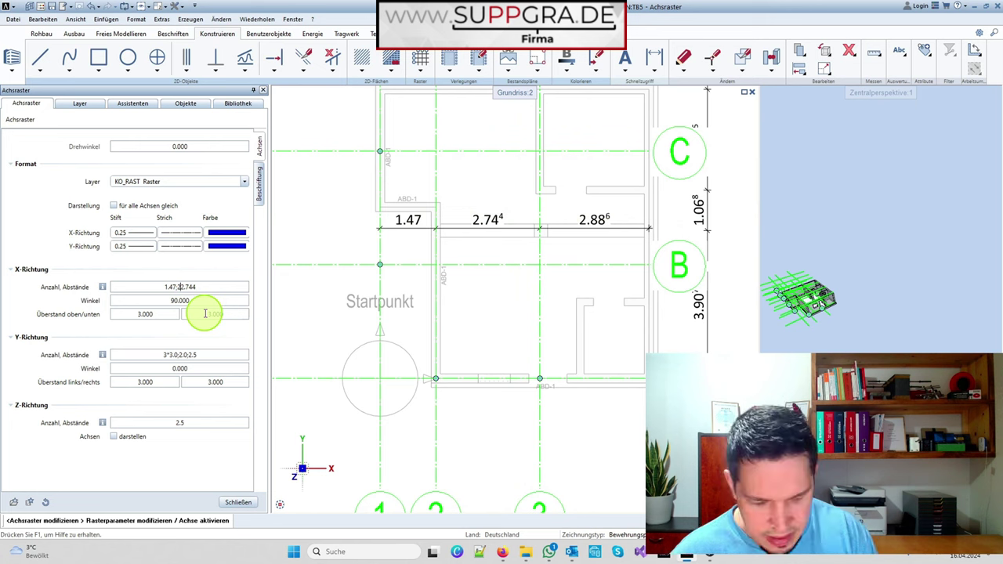
key("Return")
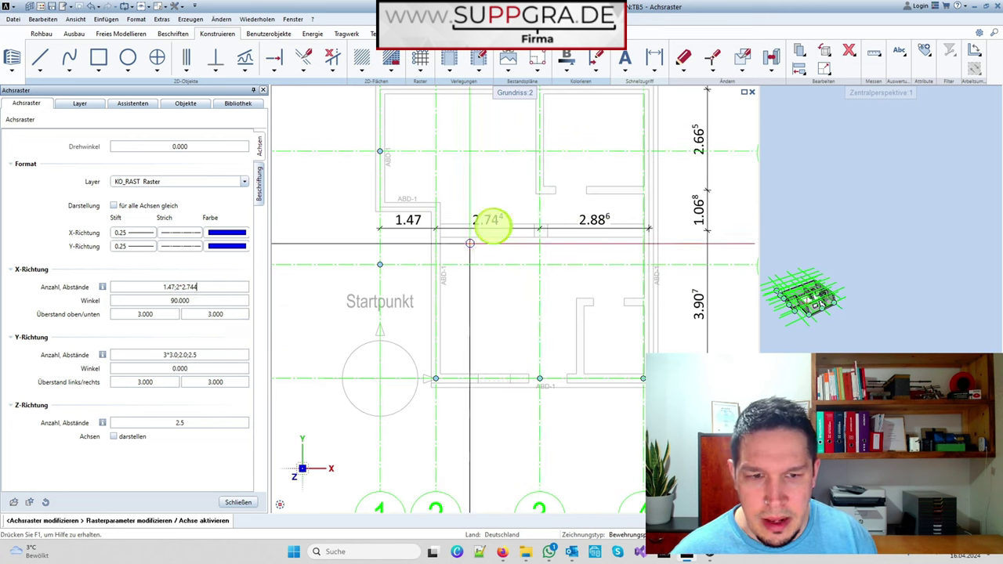
scroll(493, 224, "down", 3)
scroll(524, 259, "up", 2)
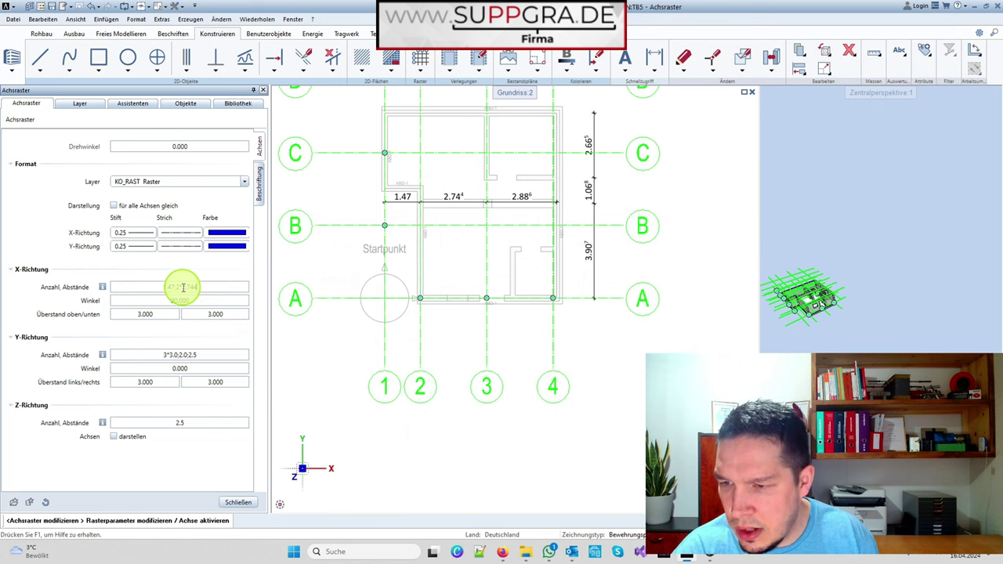
key("BackSpace")
key("BackSpace")
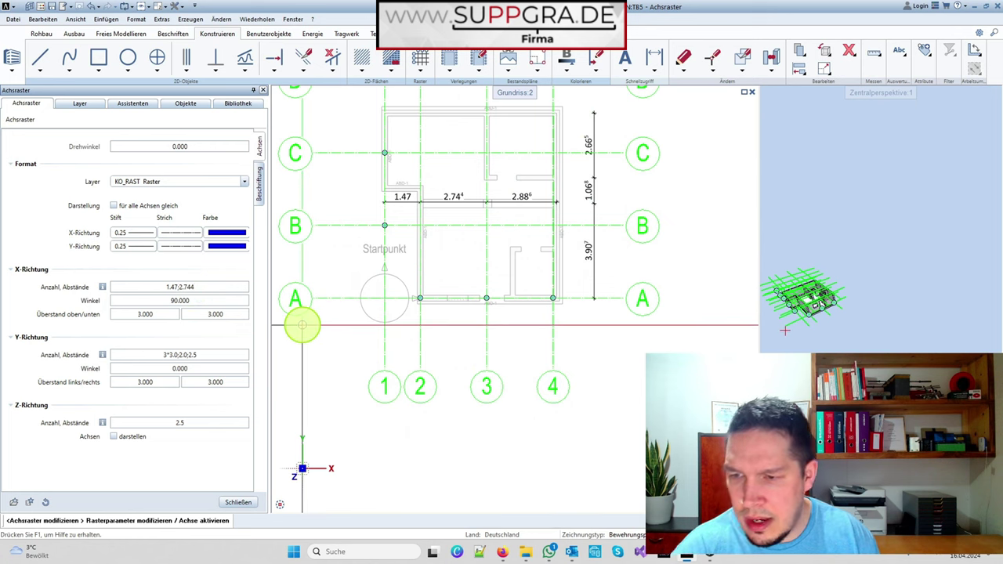